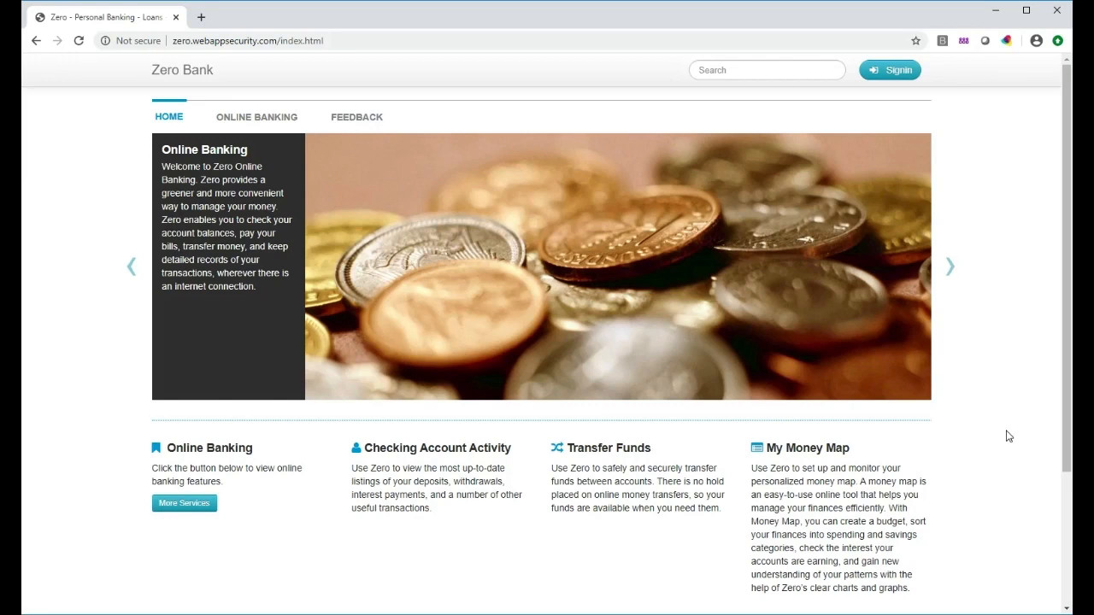
scroll(1009, 436, "down", 3)
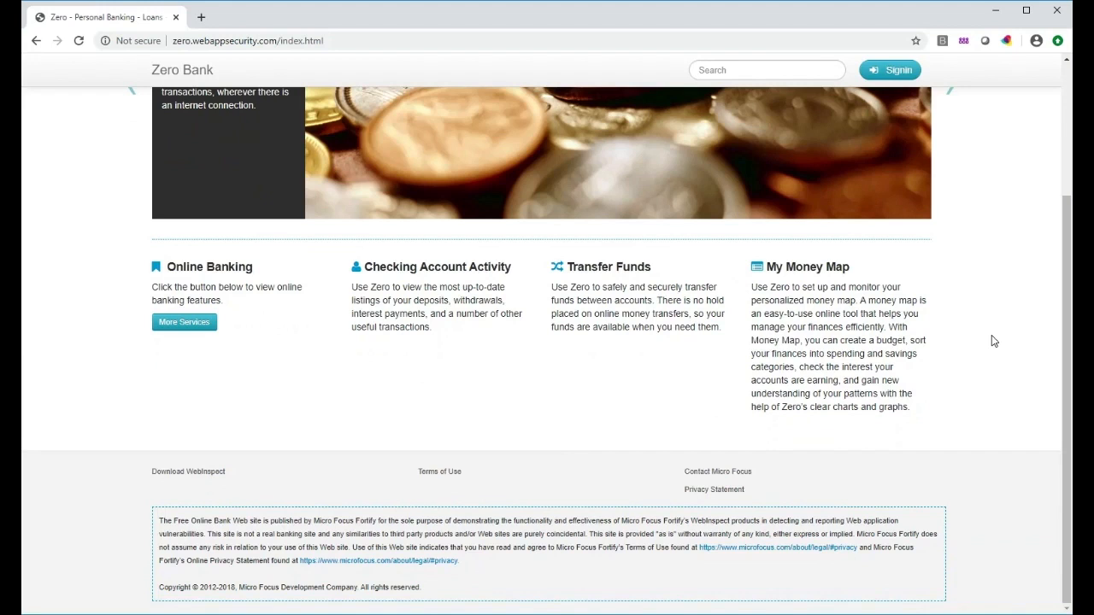
scroll(992, 341, "up", 3)
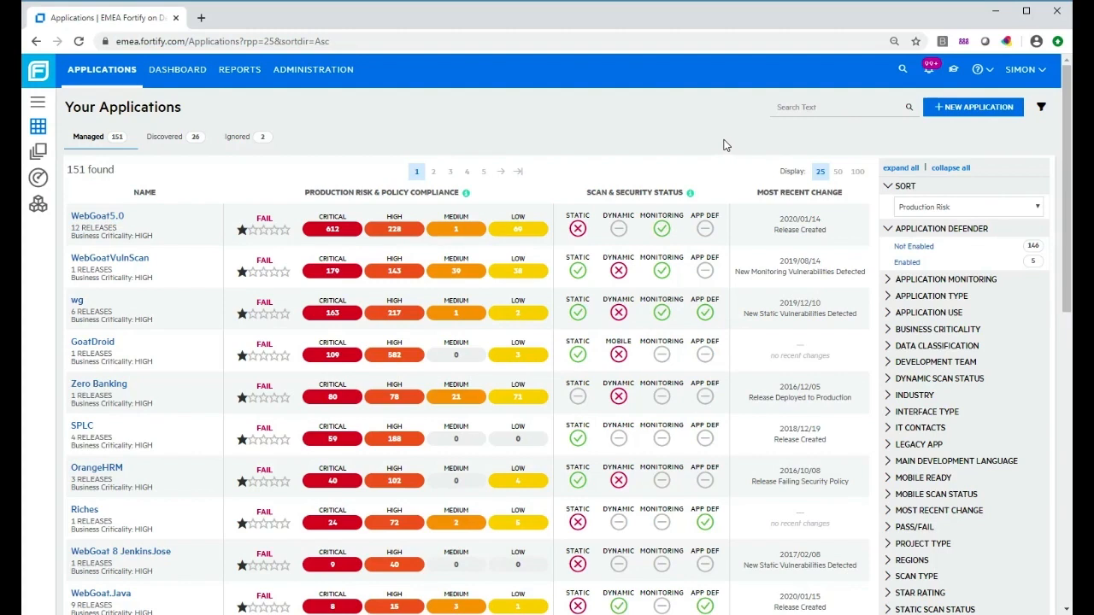
Search the managed applications for "zero personal" and open the Zero Personal Banking application.
left_click(788, 108)
type("zeropersonal")
key("Return")
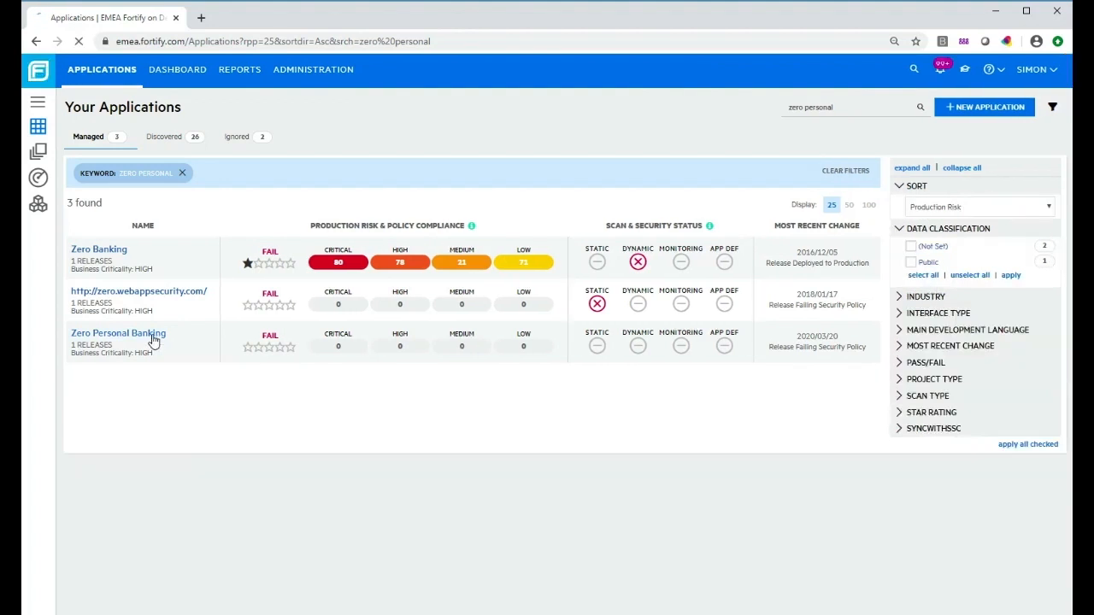
left_click(152, 335)
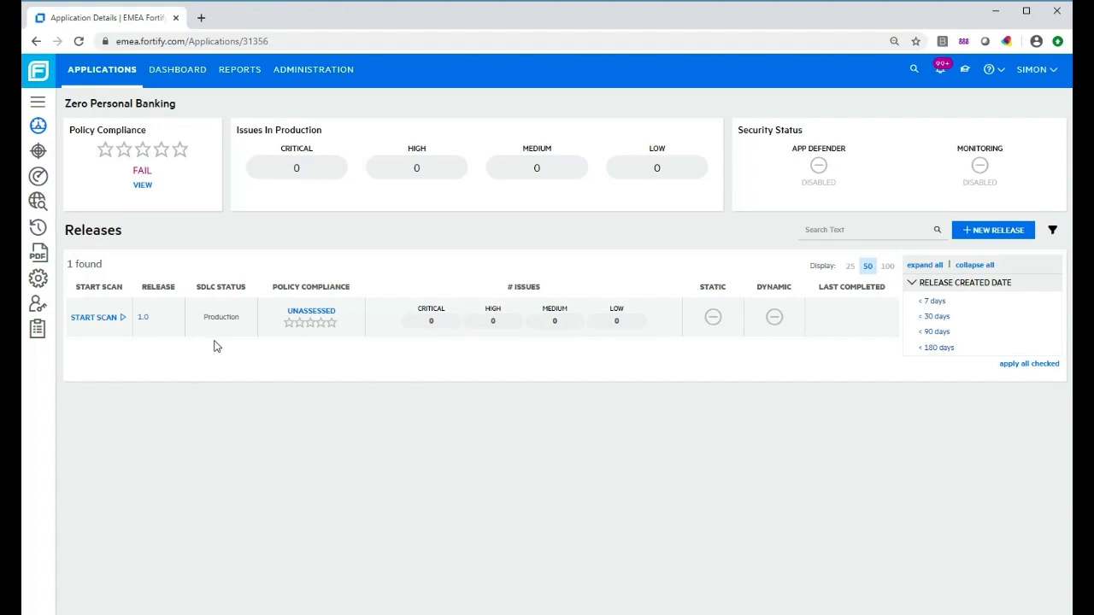
Open the dynamic scan setup for release 1.0 of Zero Personal Banking.
left_click(106, 325)
left_click(110, 355)
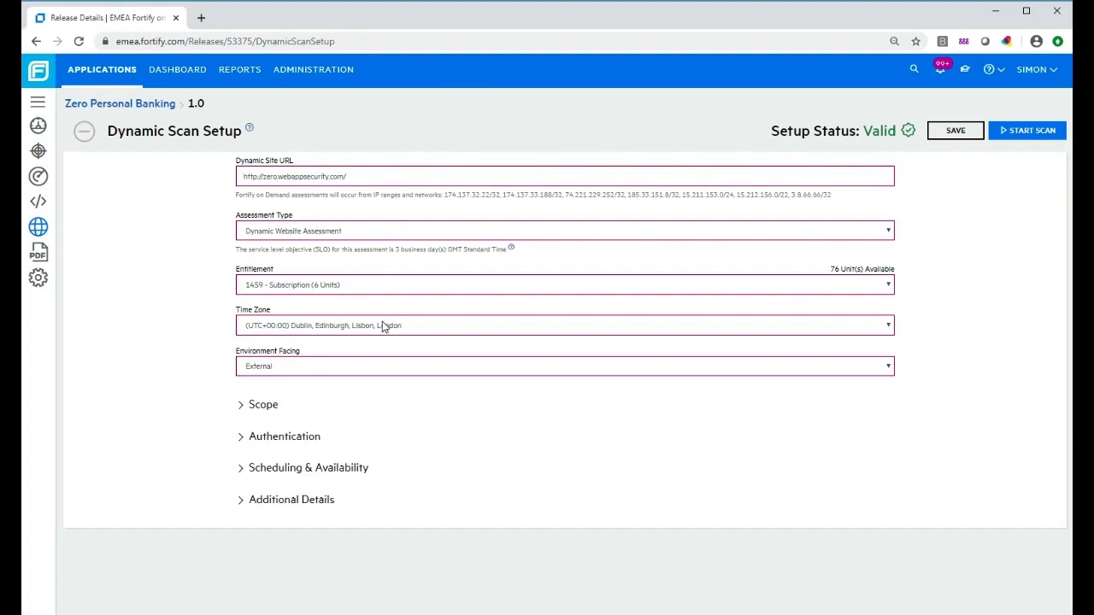
Choose Dynamic Website Assessment as the assessment type, Subscription (6 Units) as the entitlement and External as the environment facing.
left_click(358, 232)
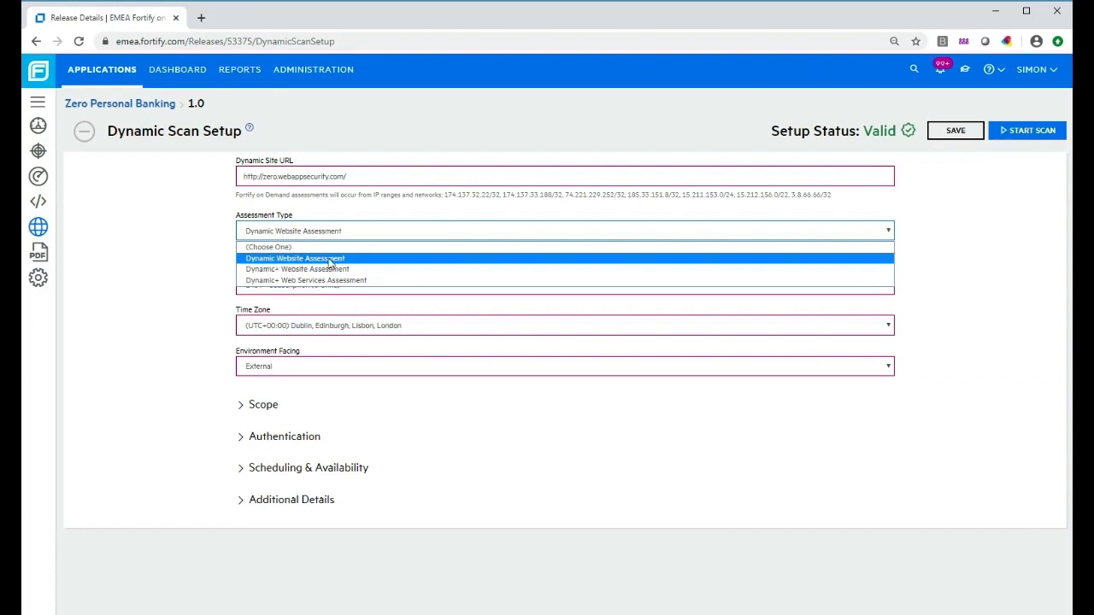
left_click(361, 259)
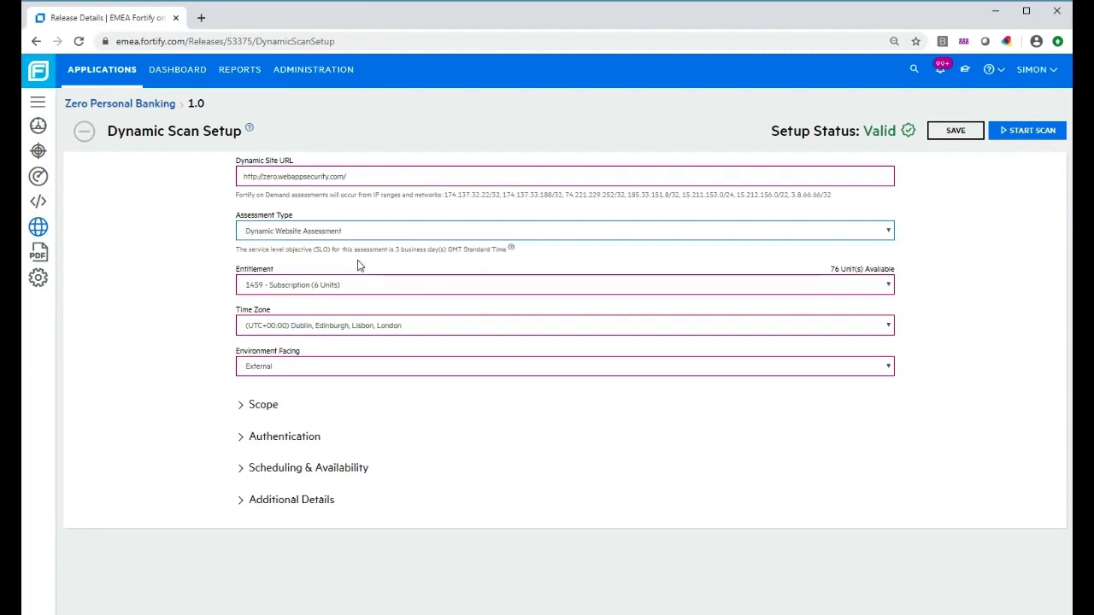
left_click(329, 293)
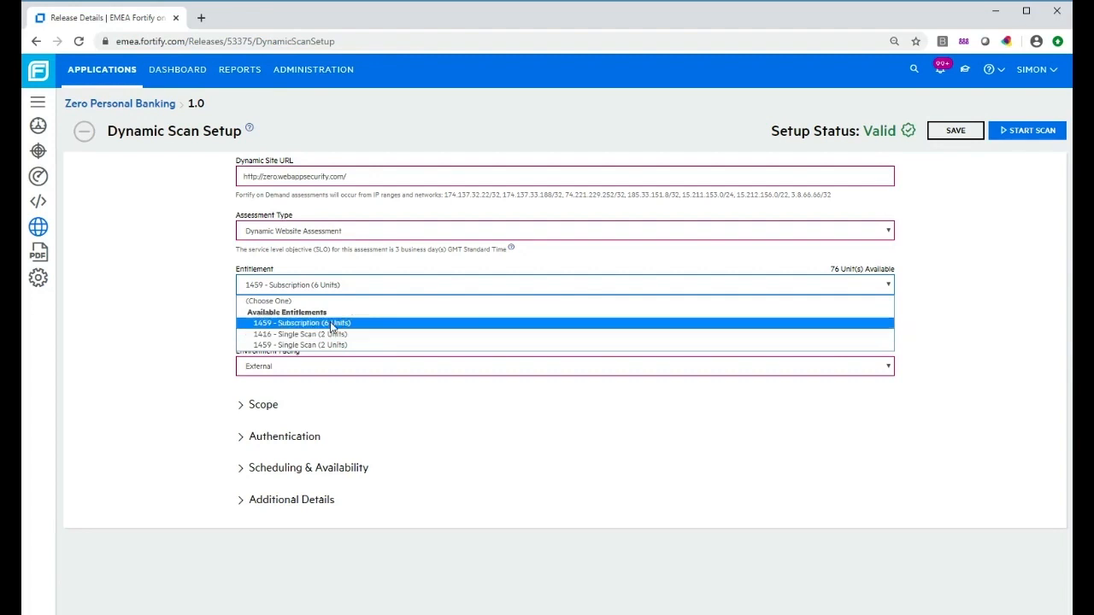
left_click(333, 327)
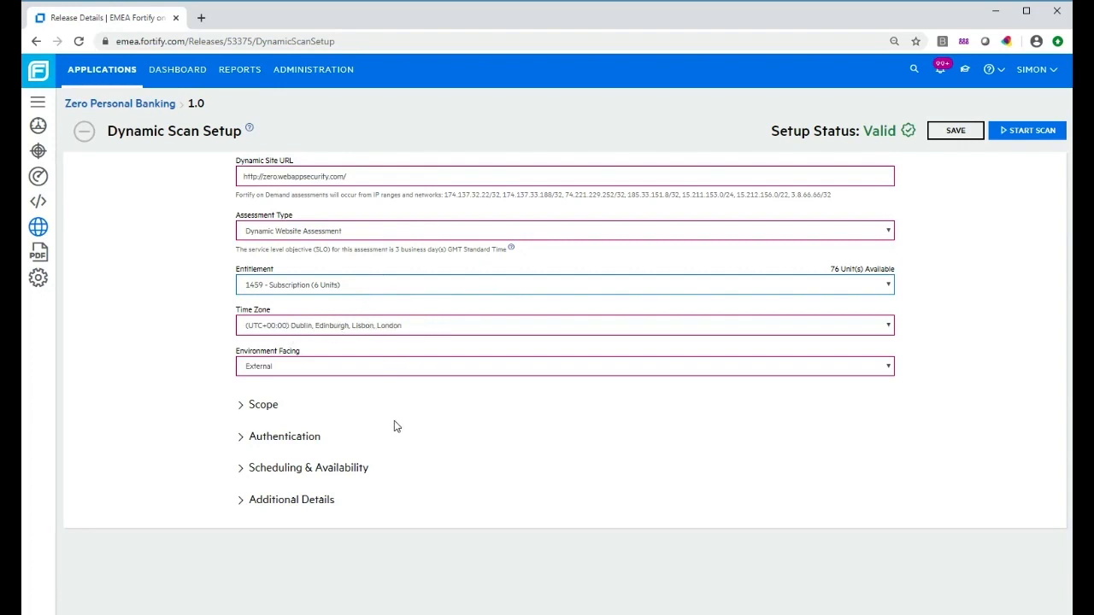
left_click(316, 365)
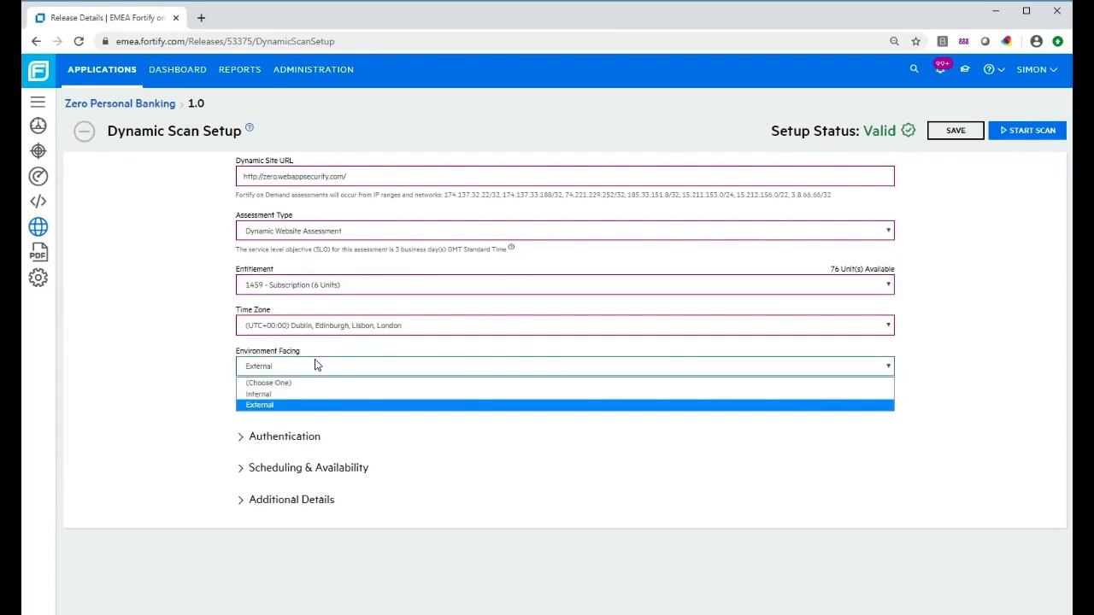
left_click(310, 410)
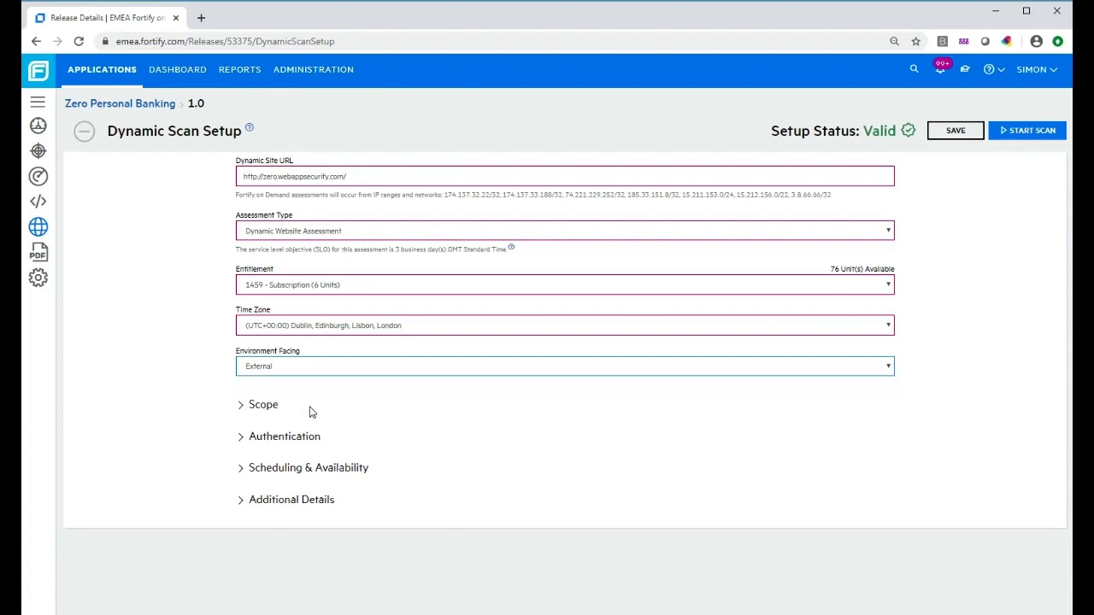
left_click(242, 413)
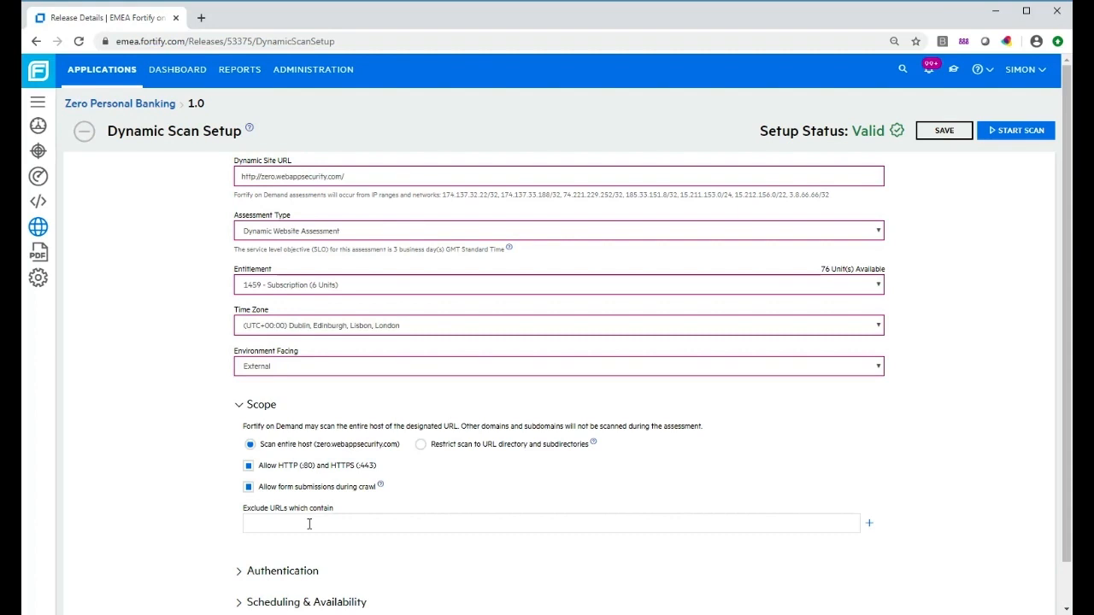
type("http://zero.webappsecurity.com/")
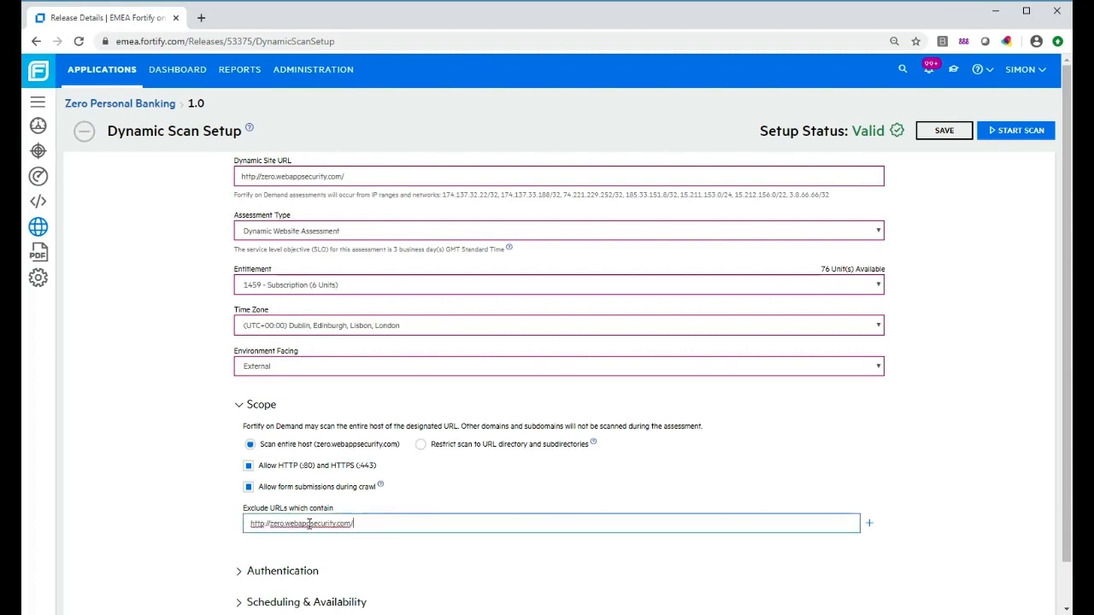
type("stats")
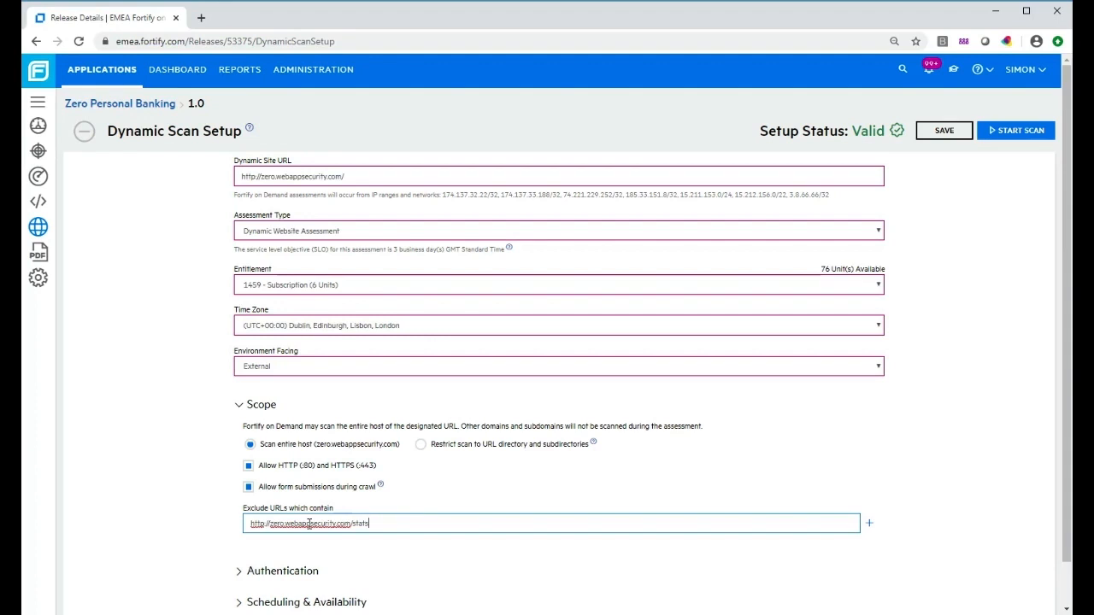
key("BackSpace")
key("BackSpace")
key("BackSpace")
key("BackSpace")
key("BackSpace")
key("BackSpace")
key("BackSpace")
key("BackSpace")
key("BackSpace")
key("BackSpace")
key("BackSpace")
key("BackSpace")
key("BackSpace")
key("BackSpace")
key("BackSpace")
key("BackSpace")
key("BackSpace")
key("BackSpace")
key("BackSpace")
key("BackSpace")
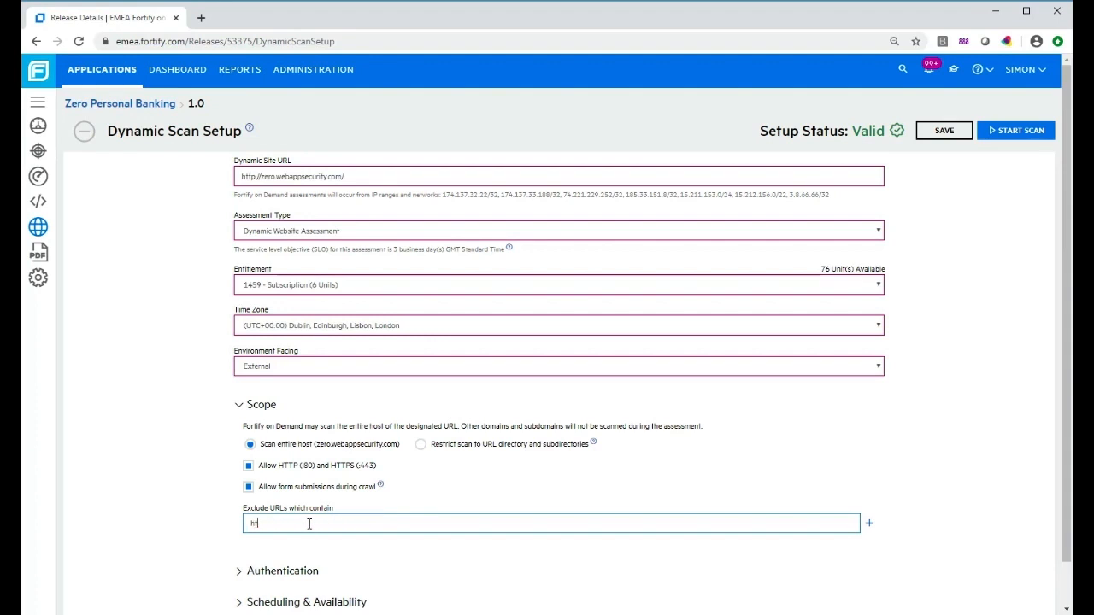
left_click(240, 407)
Review the authentication, scheduling and availability, and additional details settings of the dynamic scan.
left_click(241, 439)
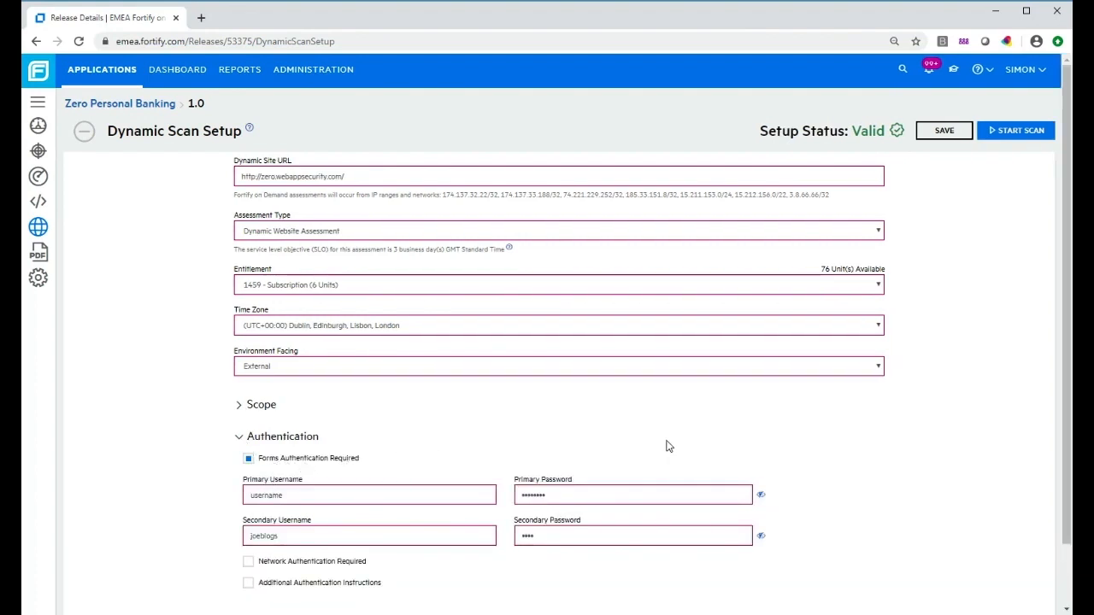
scroll(666, 444, "down", 1)
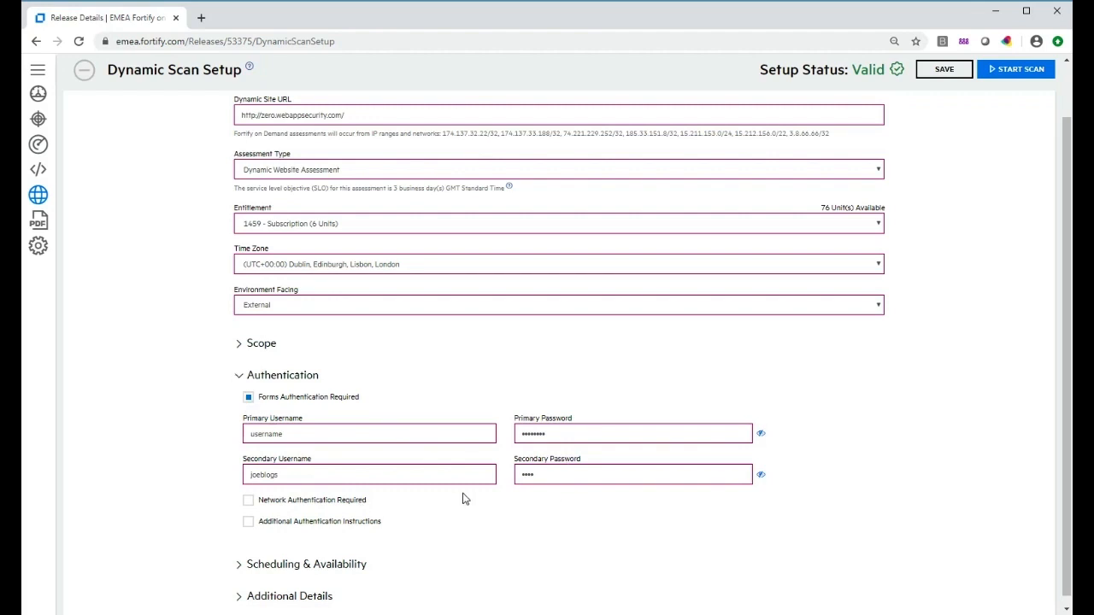
left_click(239, 375)
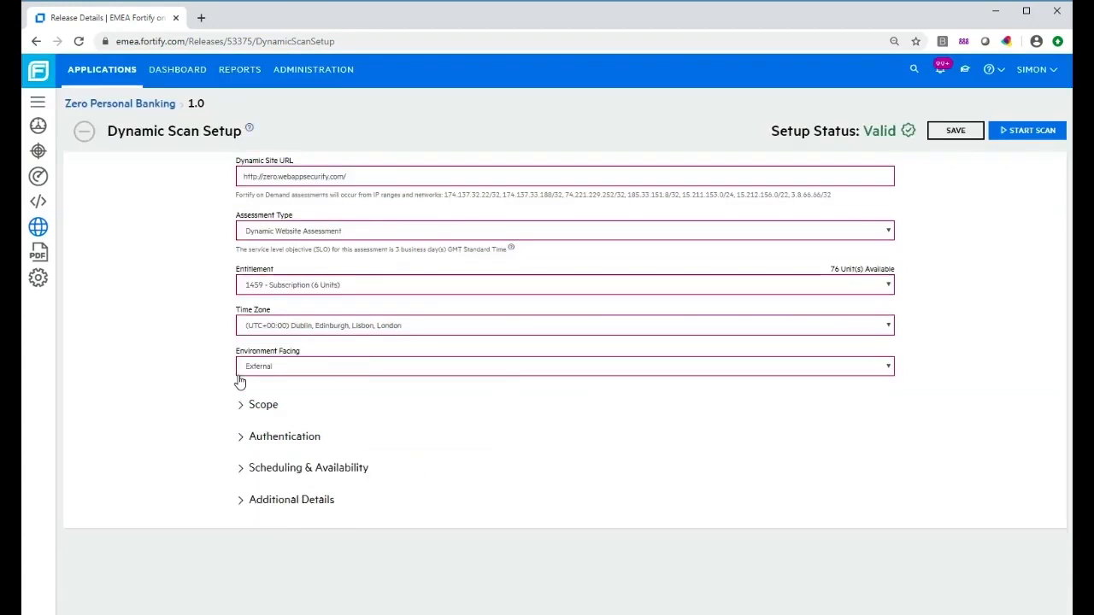
left_click(240, 468)
scroll(608, 422, "down", 2)
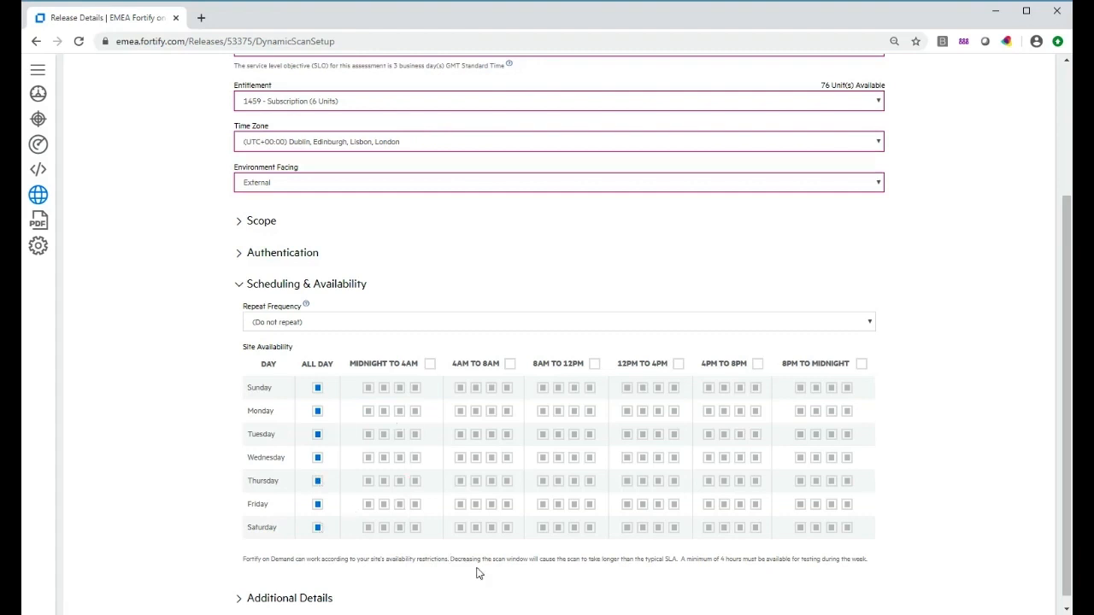
left_click(239, 285)
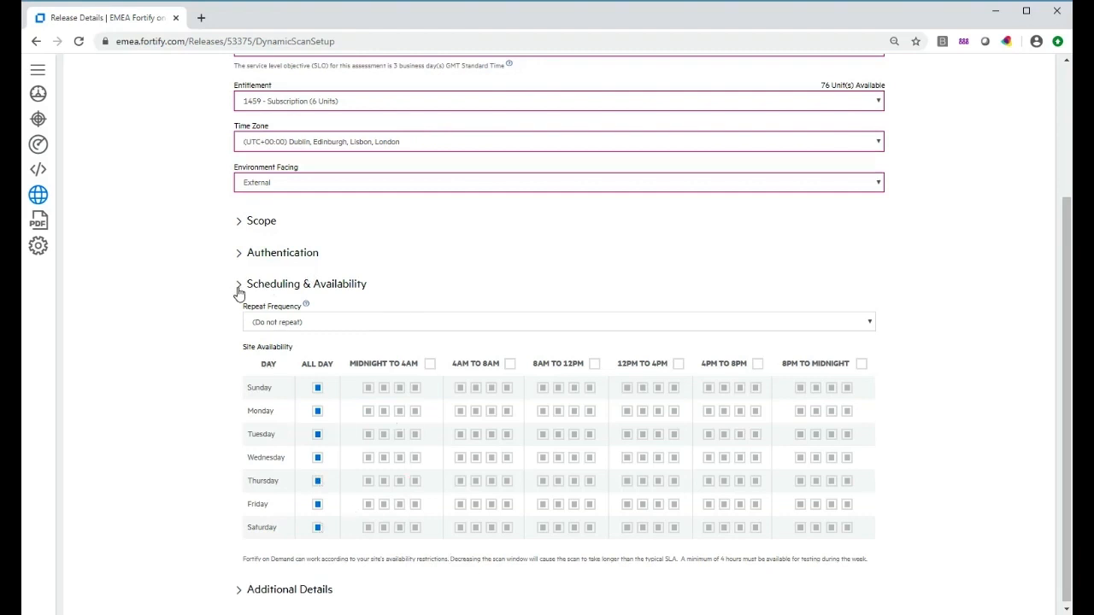
left_click(238, 503)
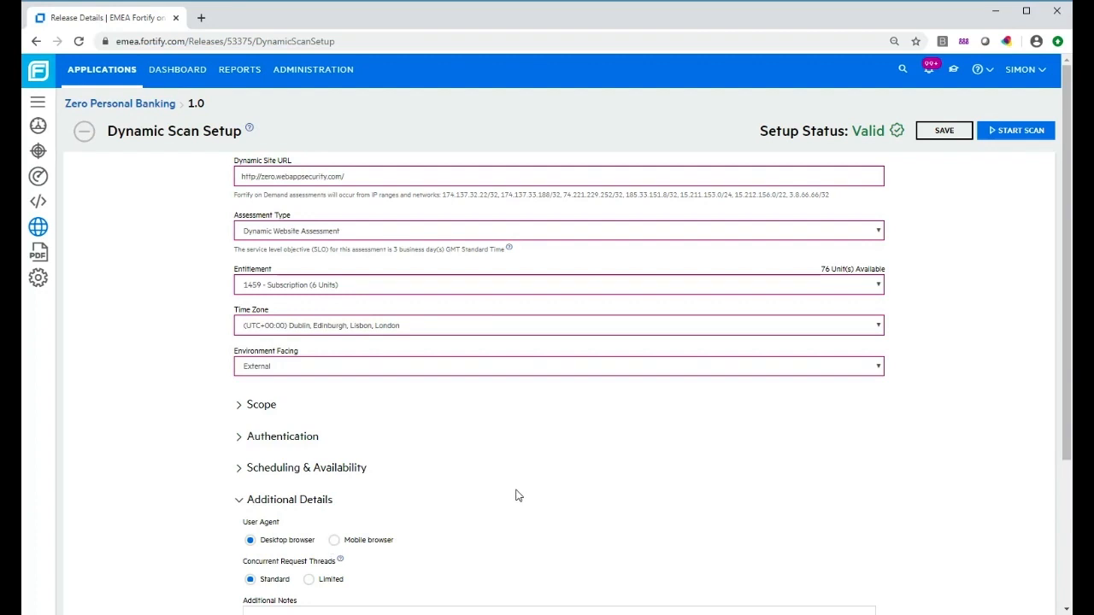
scroll(517, 496, "down", 1)
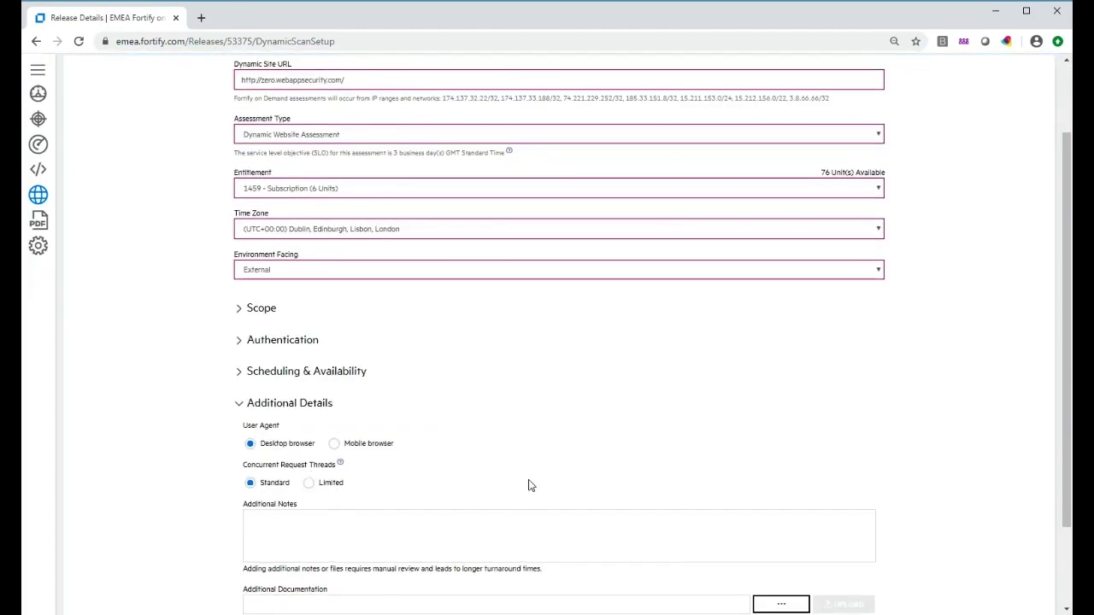
scroll(577, 460, "down", 1)
scroll(576, 455, "down", 1)
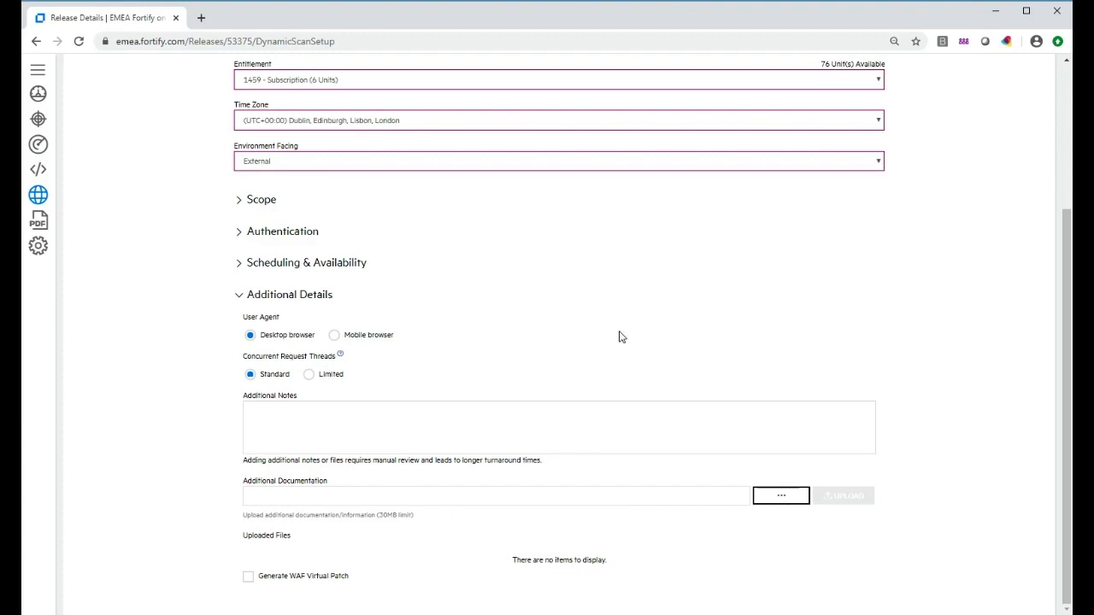
left_click(240, 295)
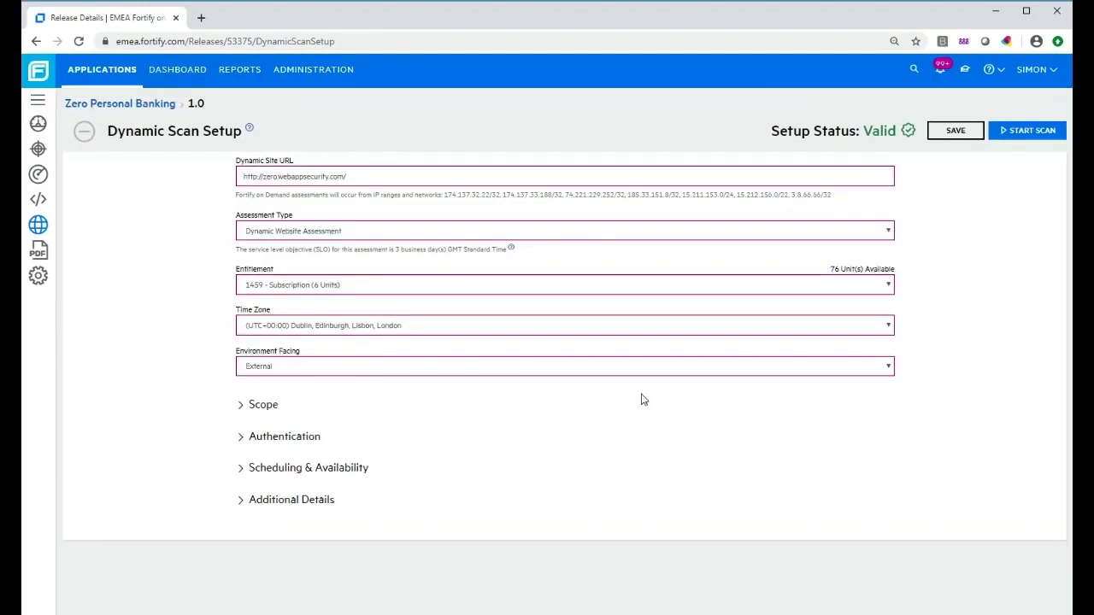
left_click(959, 132)
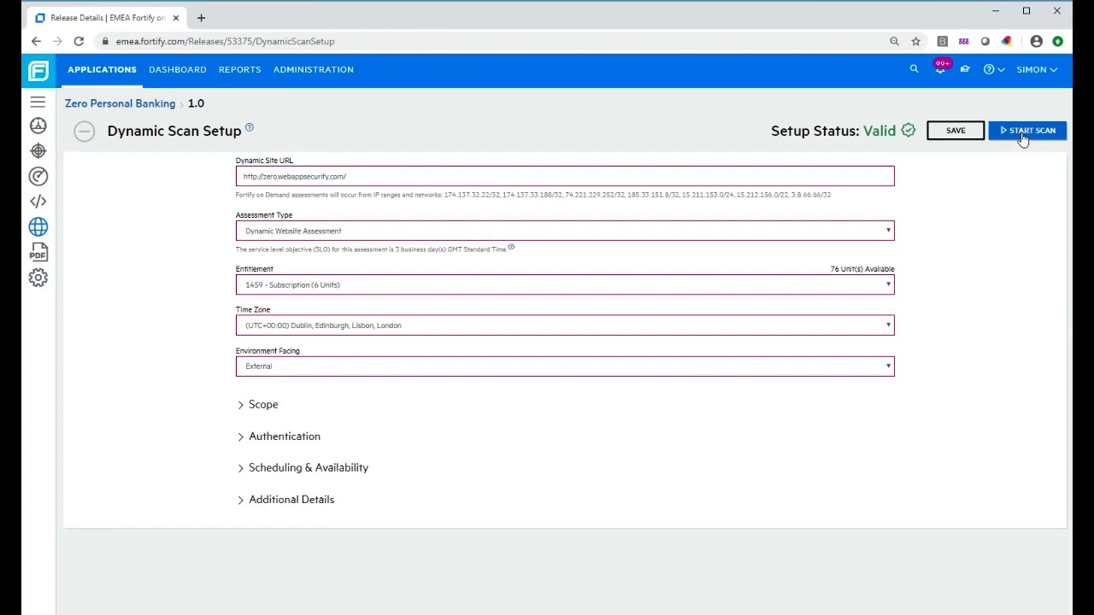
left_click(1022, 137)
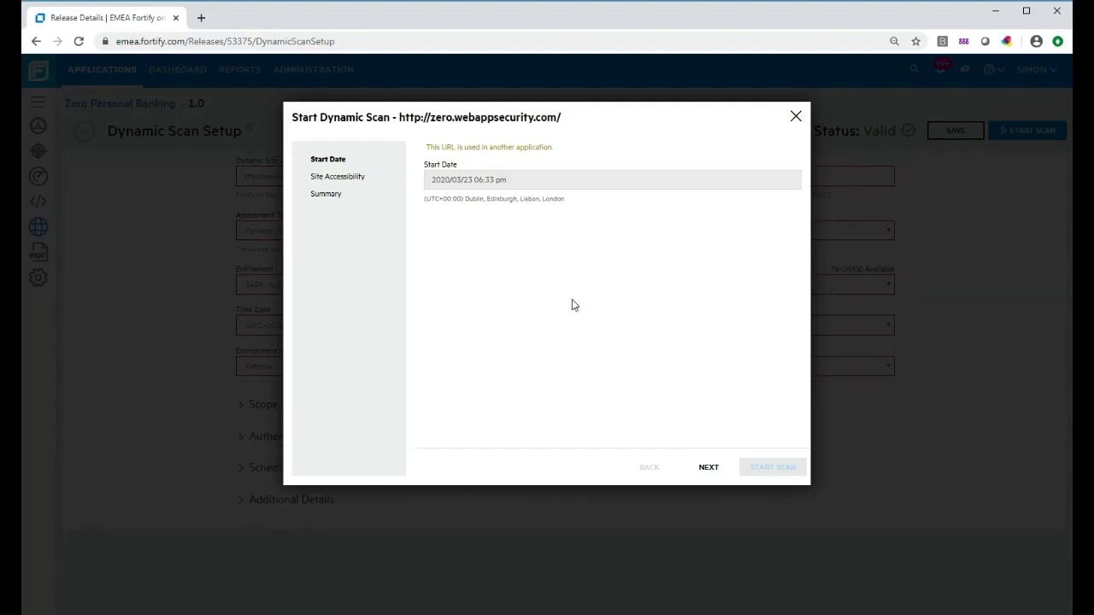
left_click(708, 468)
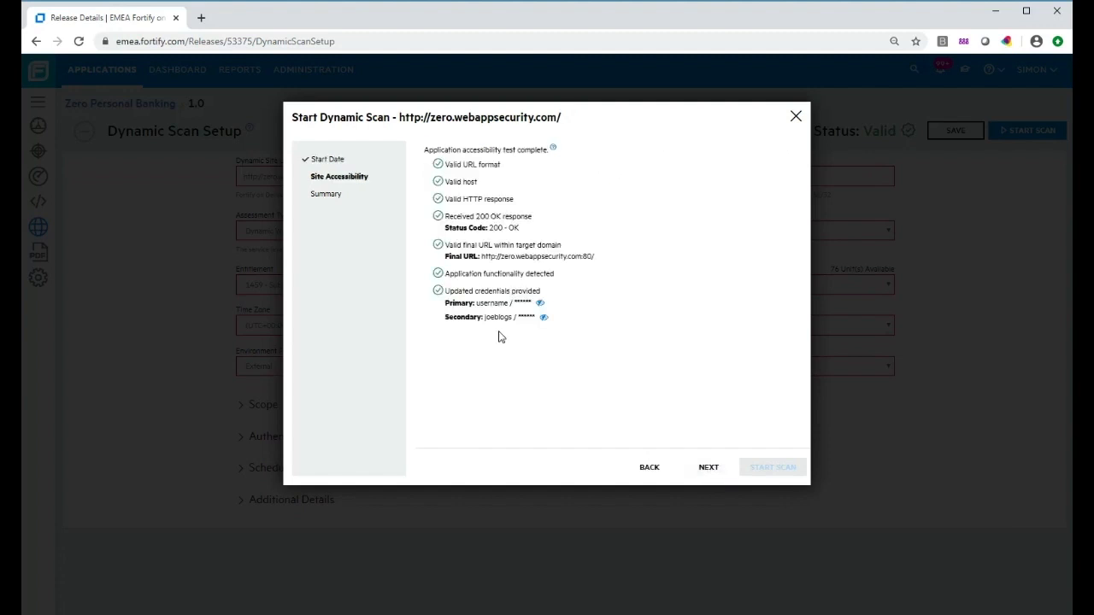
left_click(707, 469)
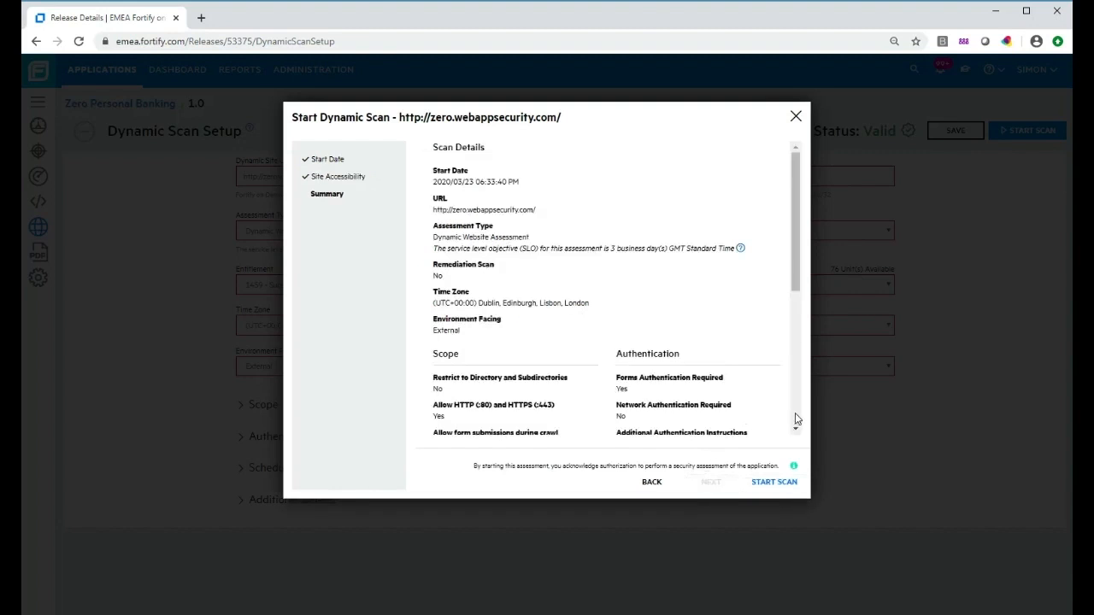
scroll(795, 419, "down", 4)
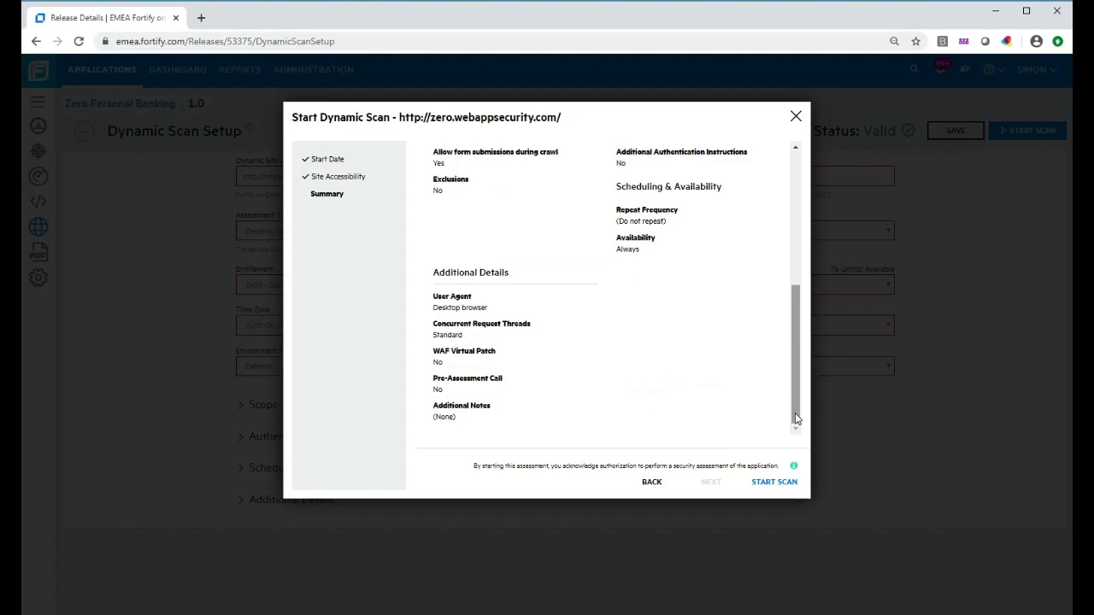
left_click(774, 483)
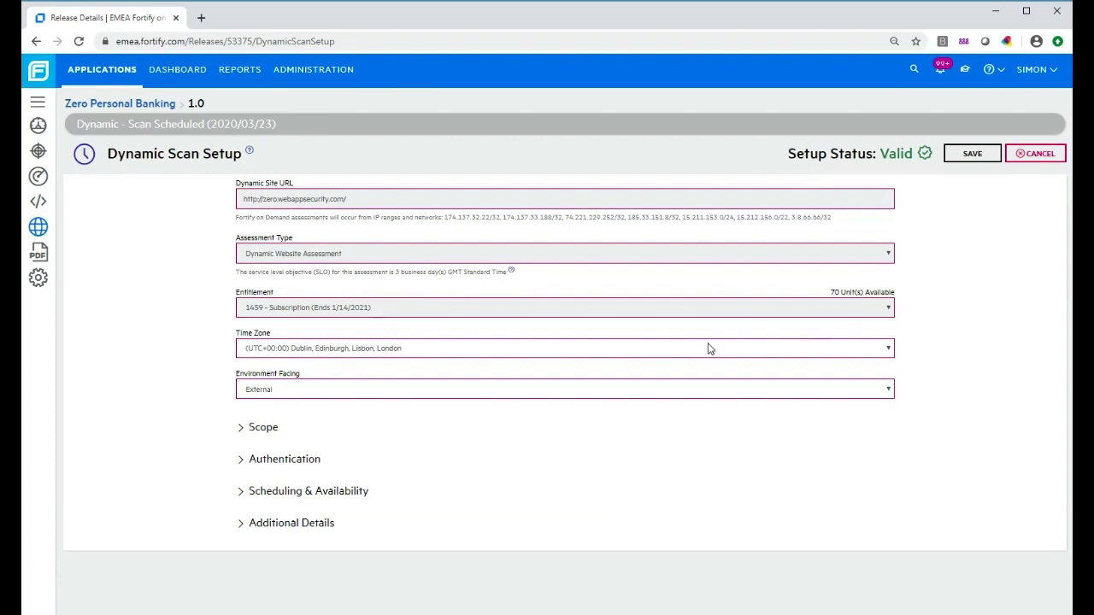
Return to the Zero Personal Banking overview and examine the issue analysis of release 1.0.
left_click(101, 108)
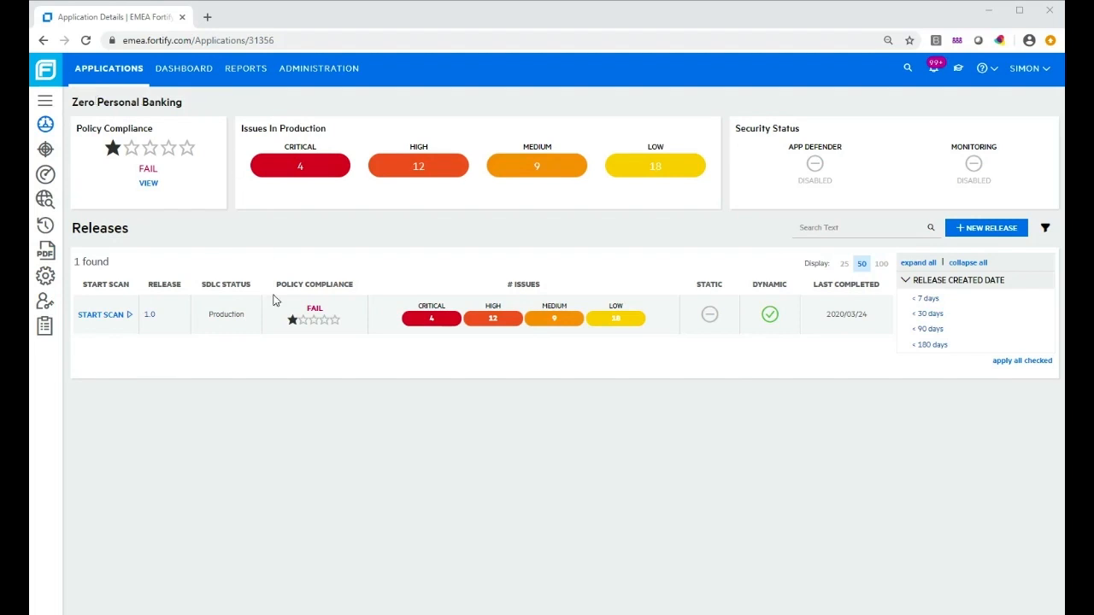
mouse_move(774, 324)
left_click(153, 318)
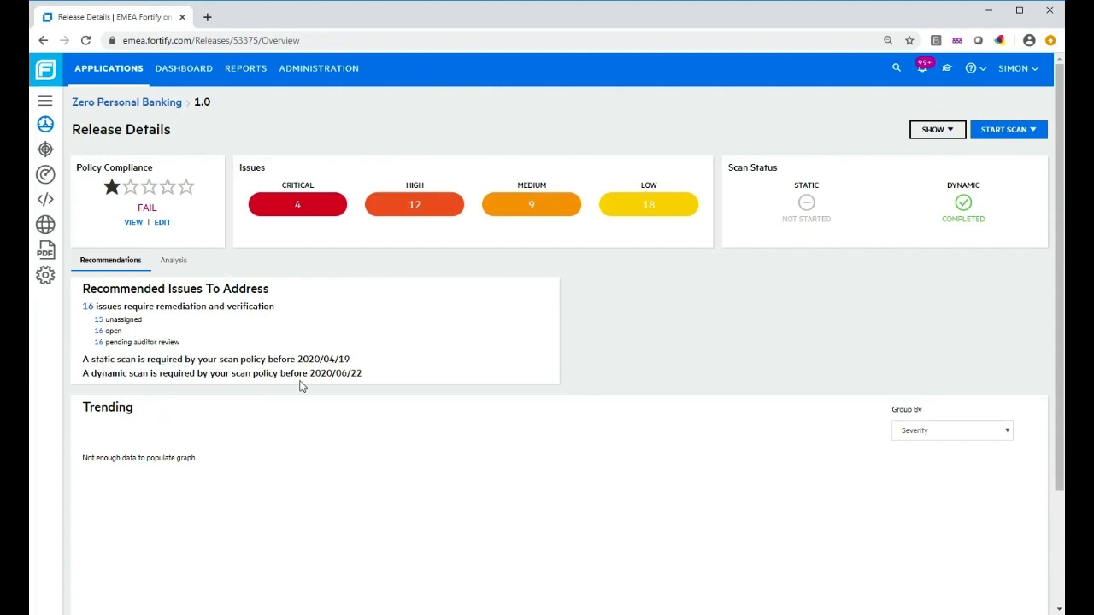
left_click(175, 261)
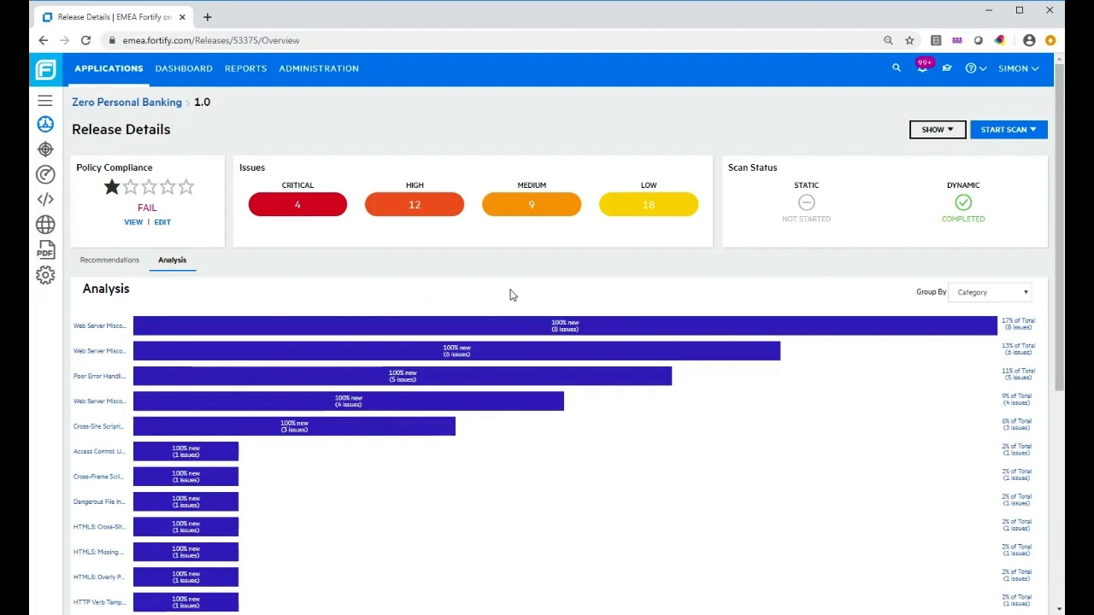
Open the critical issues of release 1.0 and review the available grouping options, keeping the list grouped by Category.
left_click(308, 212)
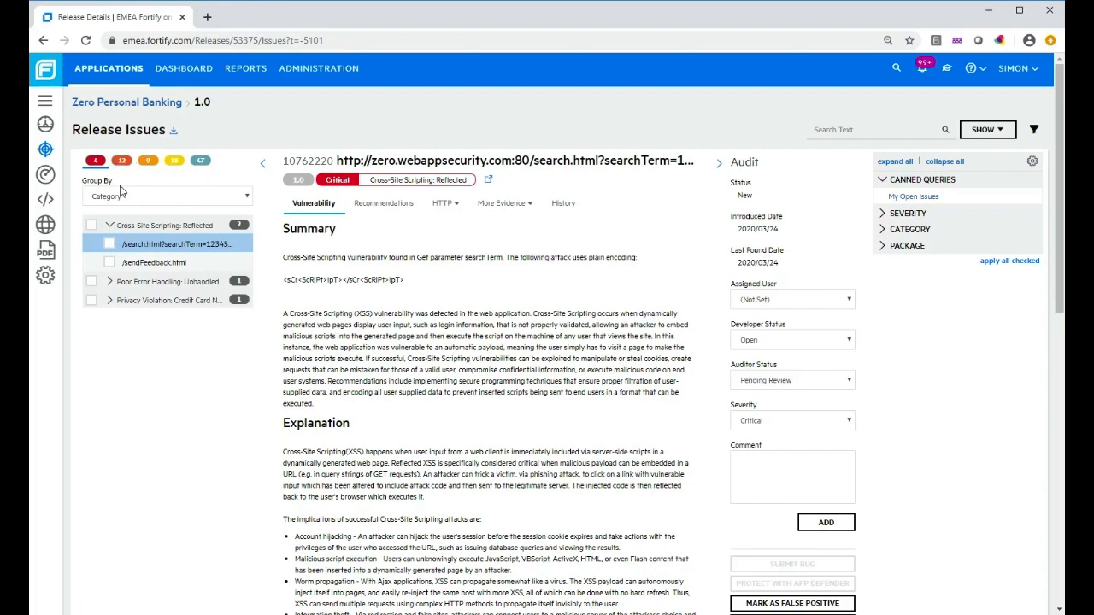
left_click(246, 198)
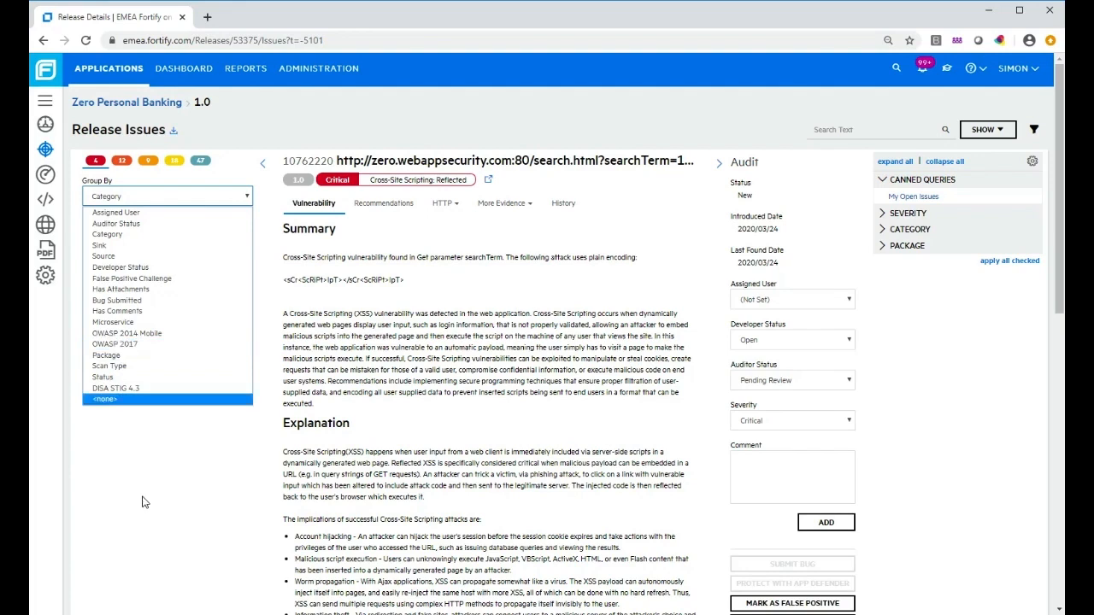
left_click(258, 114)
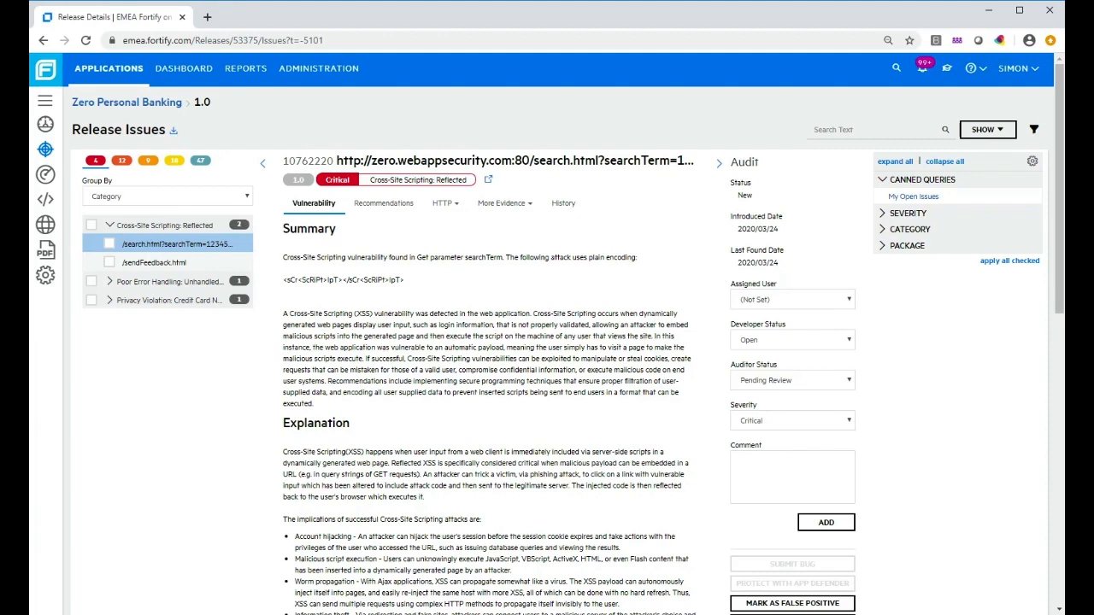
key("alt+Tab")
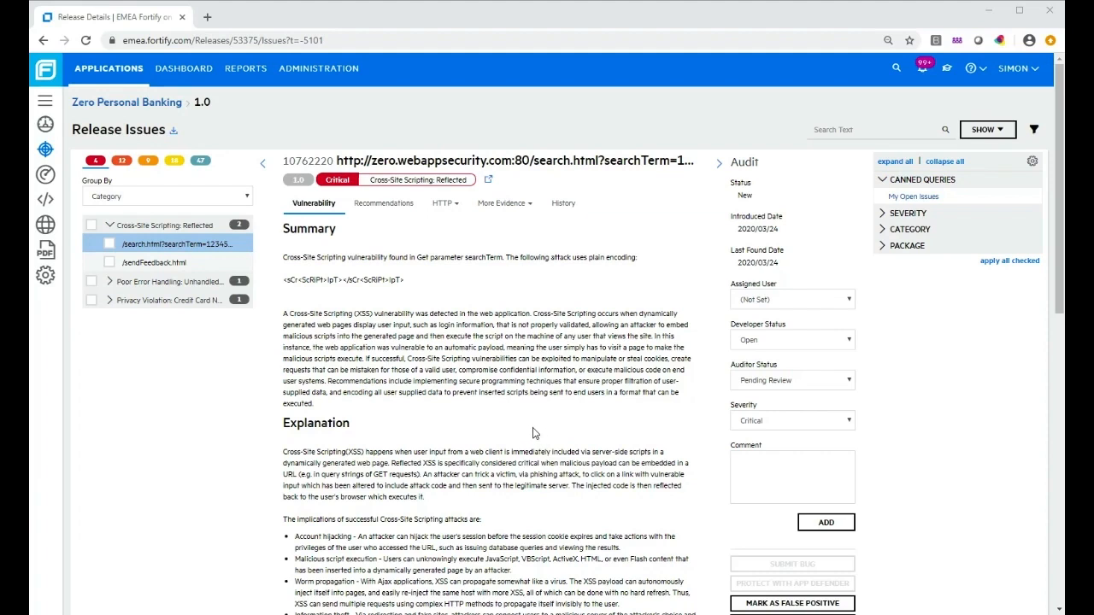
Read the /search.html cross-site scripting issue's vulnerability summary, explanation, and standards and best practices.
scroll(535, 433, "down", 1)
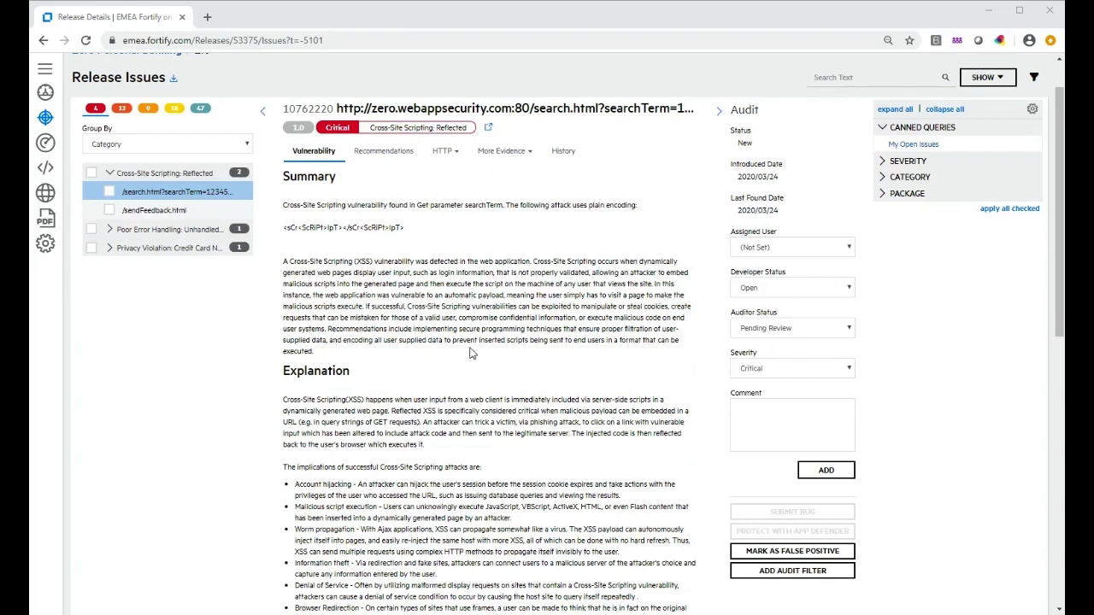
scroll(507, 370, "down", 3)
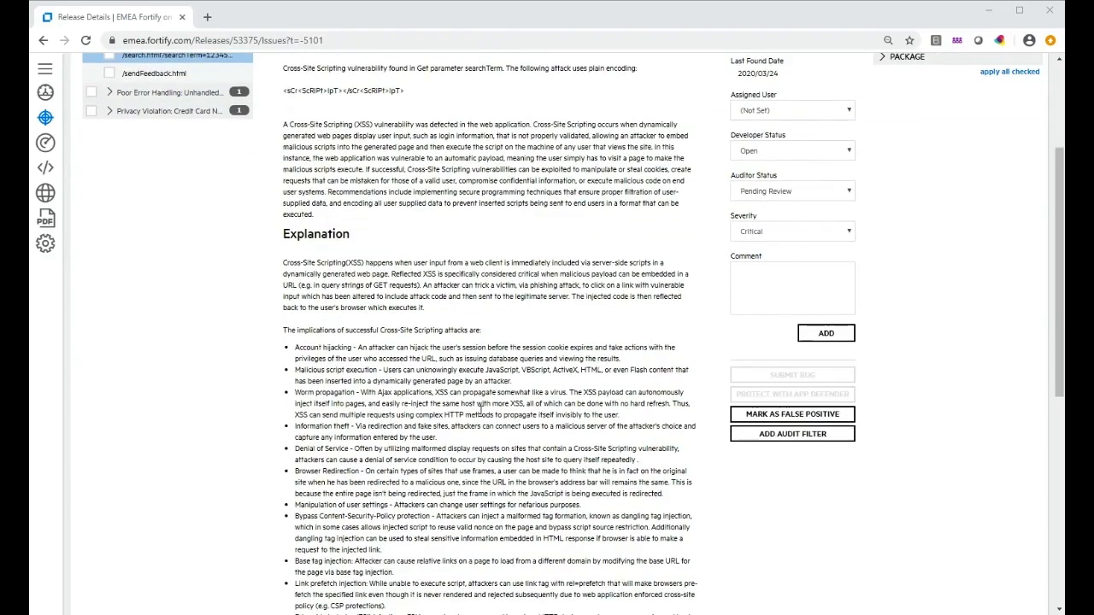
scroll(490, 414, "down", 1)
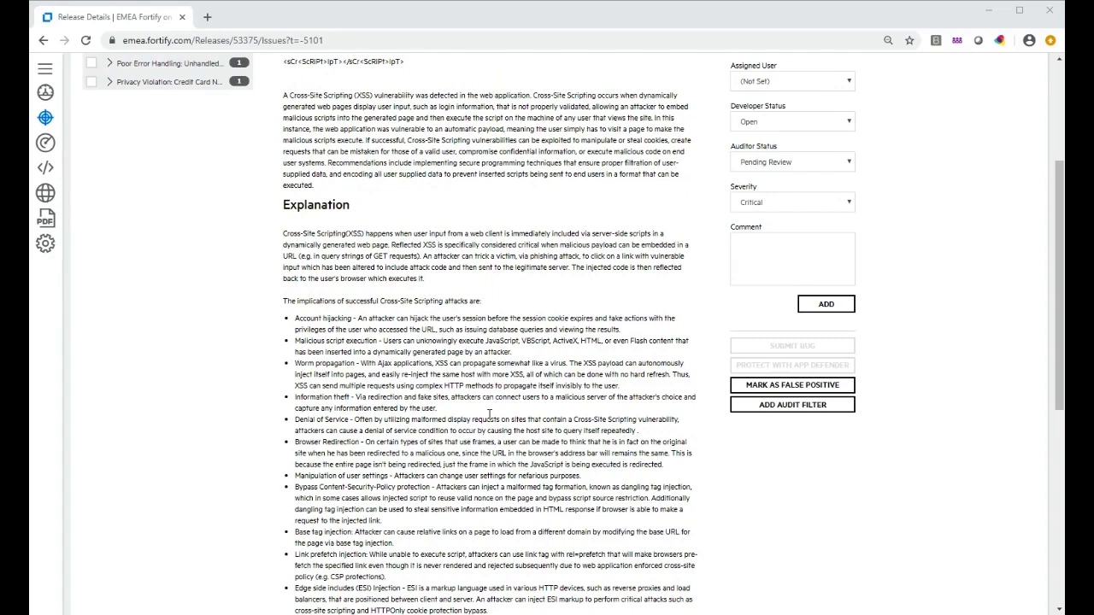
scroll(535, 453, "down", 5)
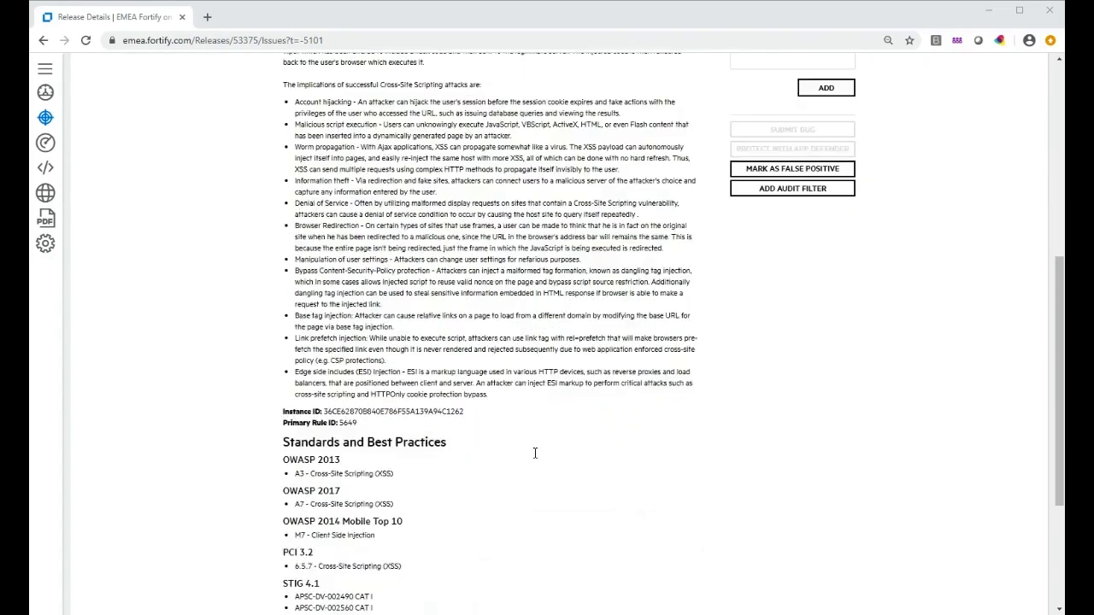
scroll(535, 453, "down", 1)
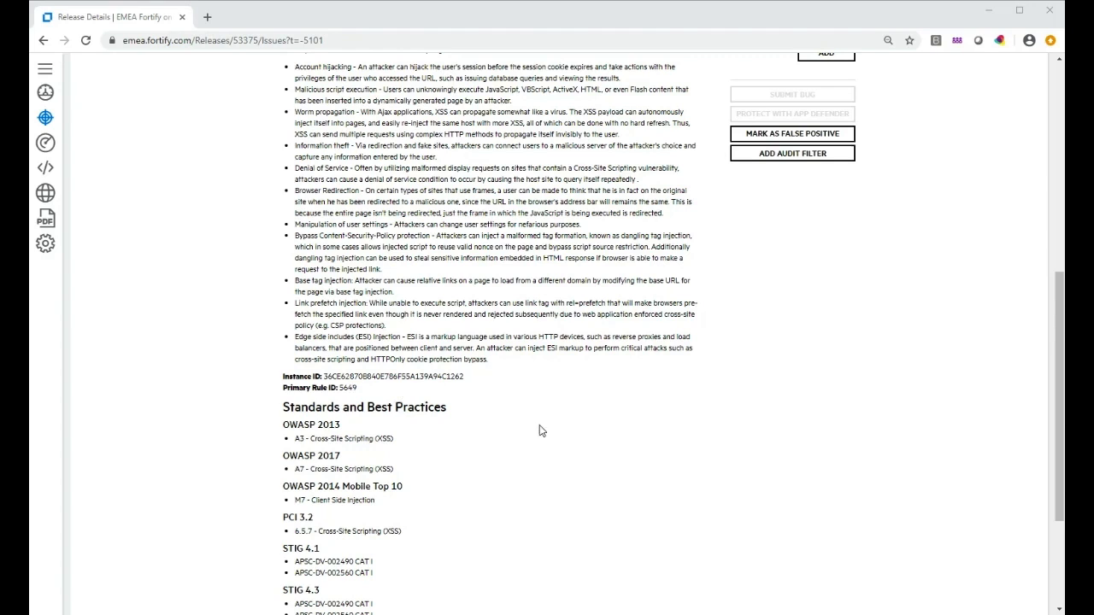
scroll(523, 448, "down", 1)
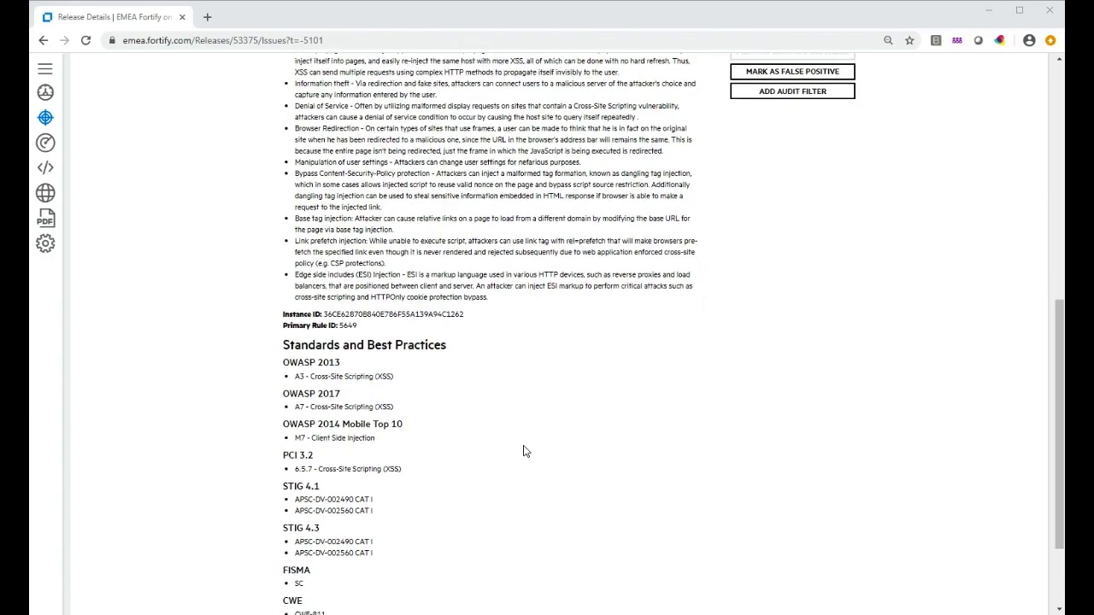
scroll(525, 451, "down", 1)
scroll(590, 434, "down", 1)
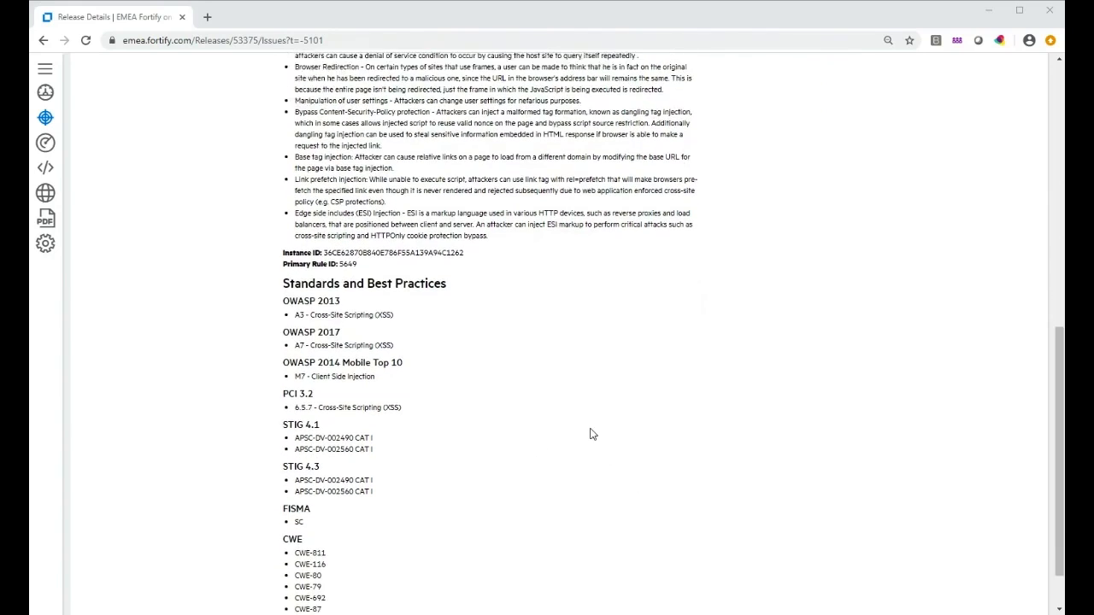
scroll(592, 434, "up", 6)
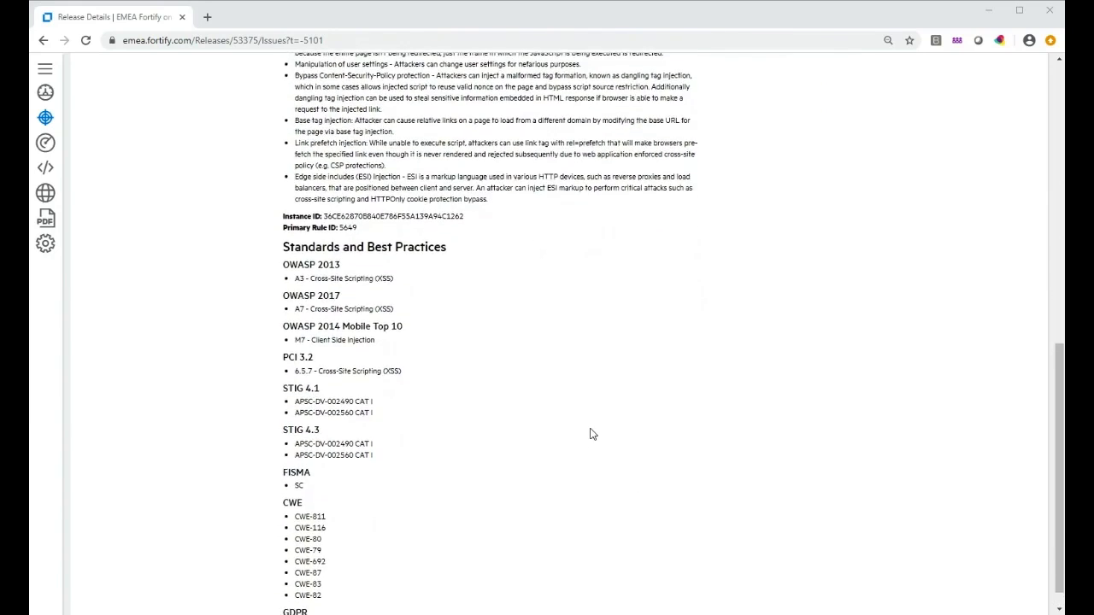
scroll(592, 434, "up", 3)
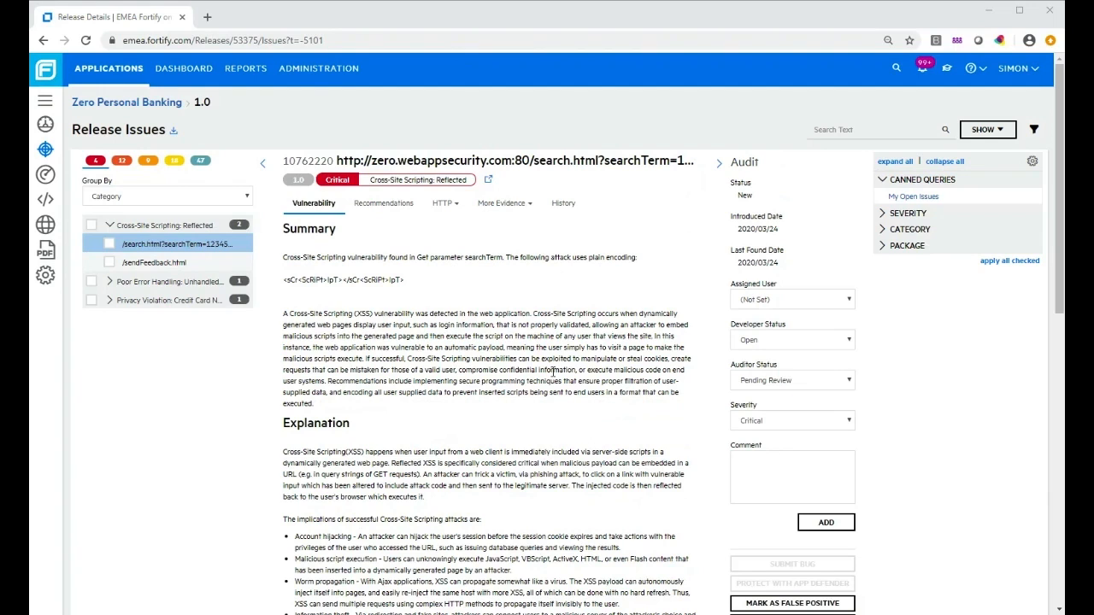
Show the HTTP details of the /search.html issue with word wrap enabled for both the request and the response.
left_click(439, 206)
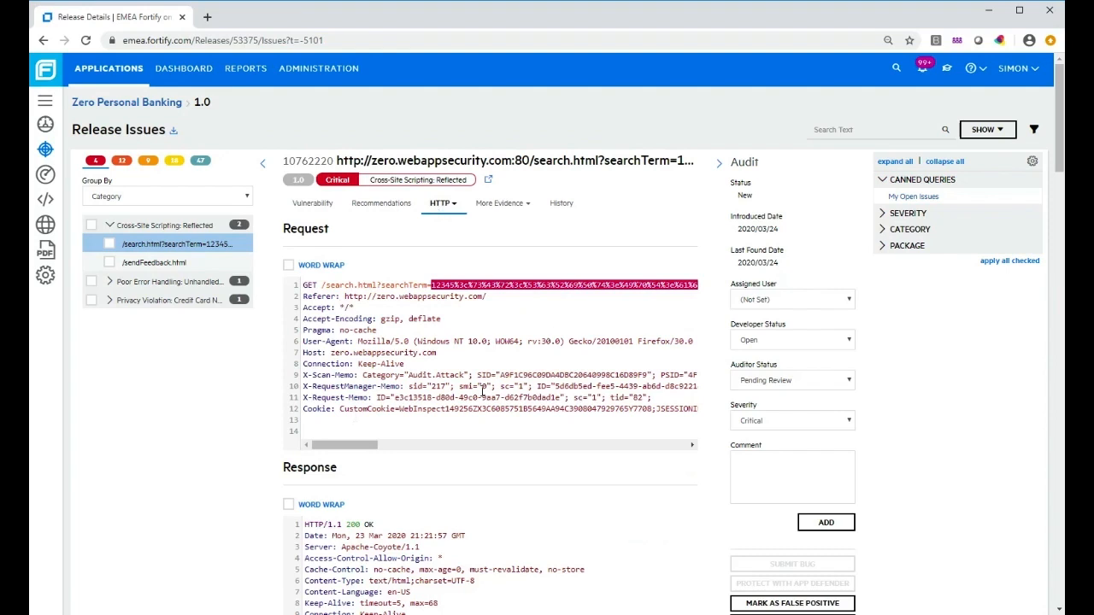
left_click(289, 266)
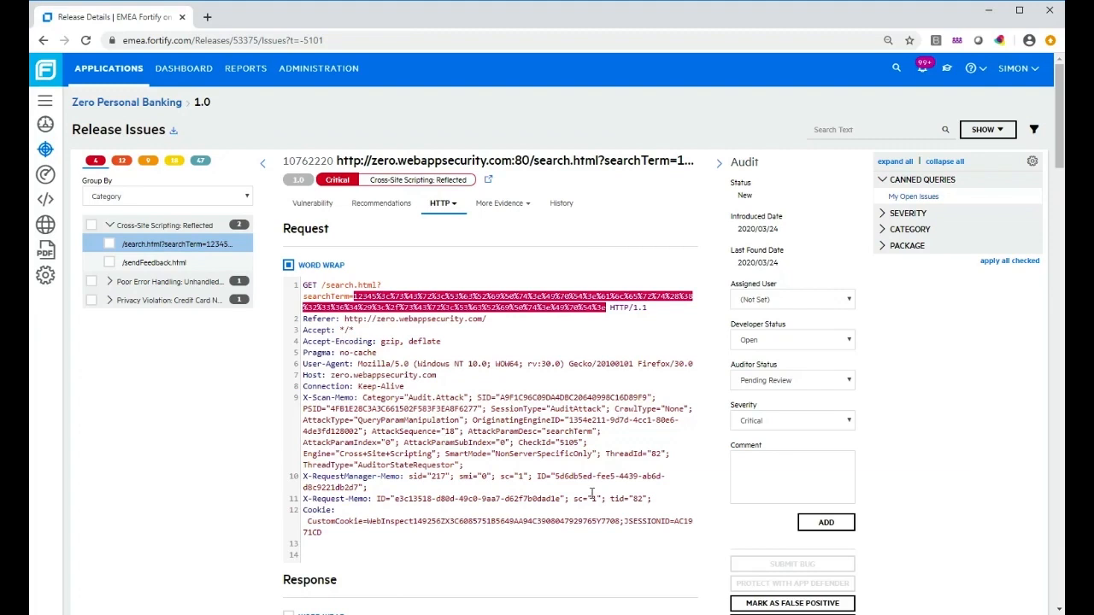
scroll(592, 499, "down", 2)
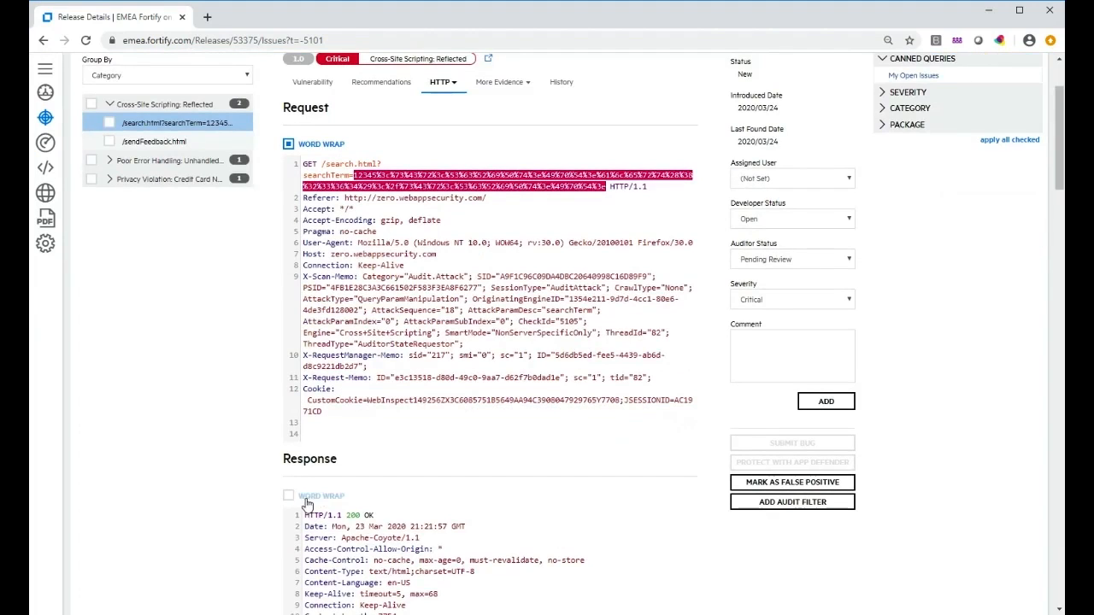
scroll(472, 427, "down", 1)
left_click(289, 440)
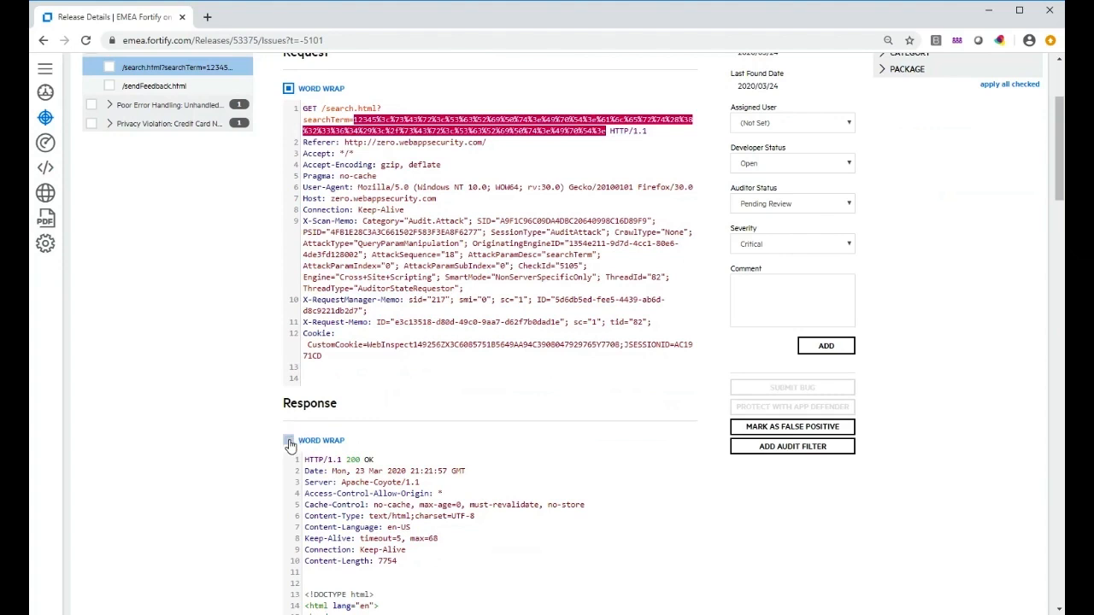
Examine the HTTP response body for the reflected attack script and return to the request.
scroll(564, 383, "down", 5)
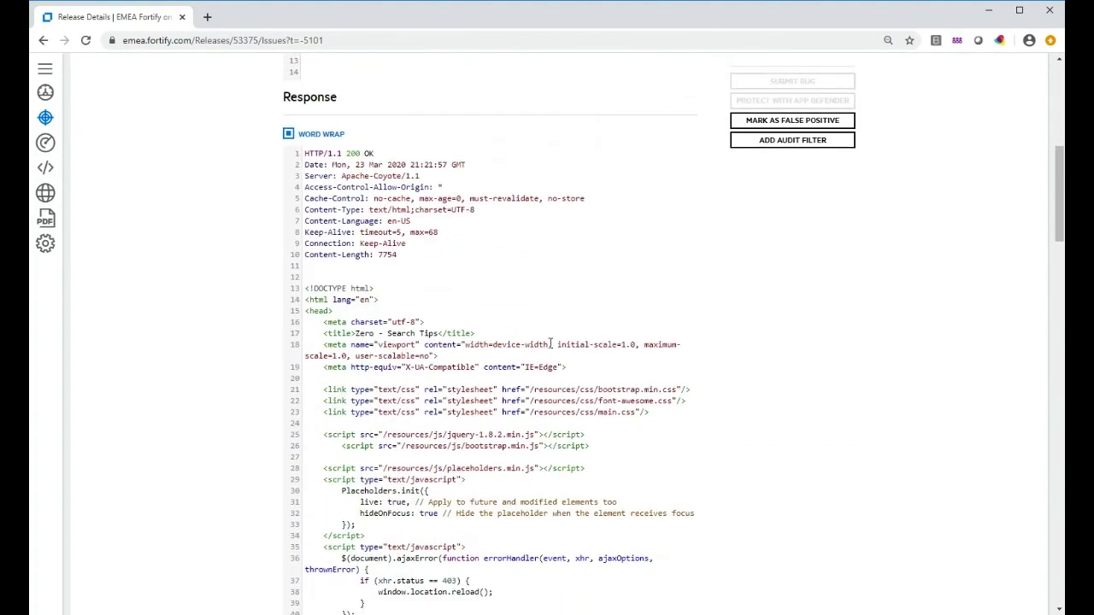
scroll(589, 231, "down", 10)
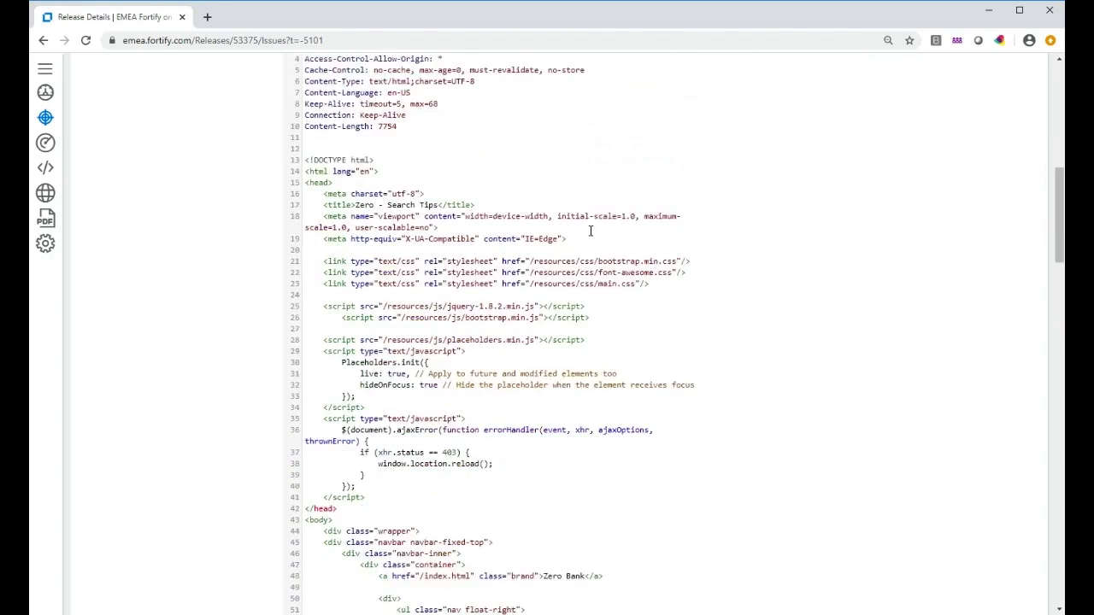
scroll(589, 231, "down", 9)
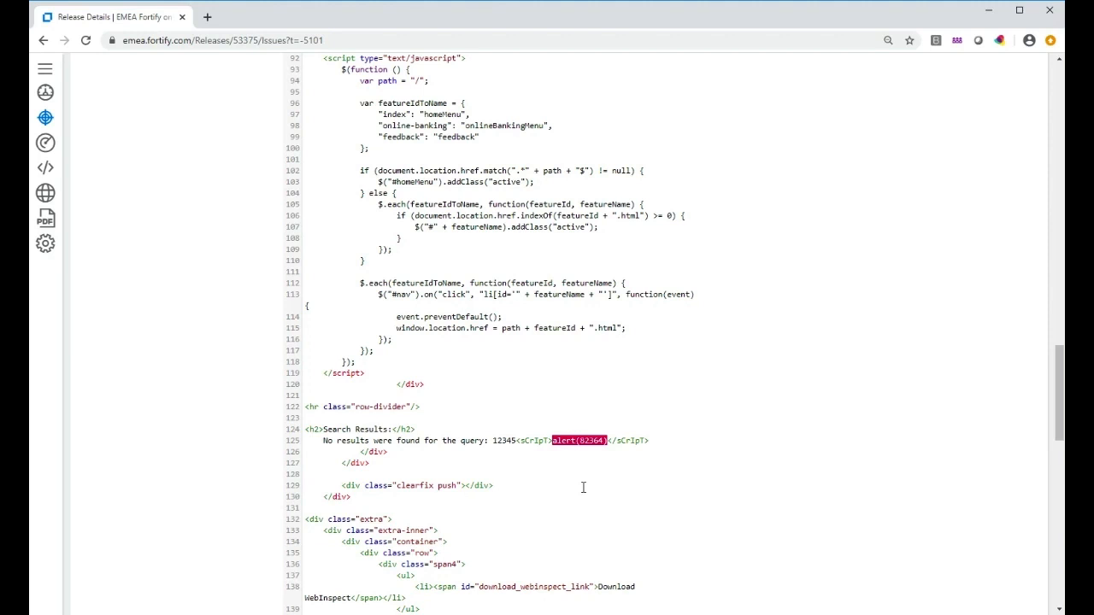
scroll(562, 274, "up", 5)
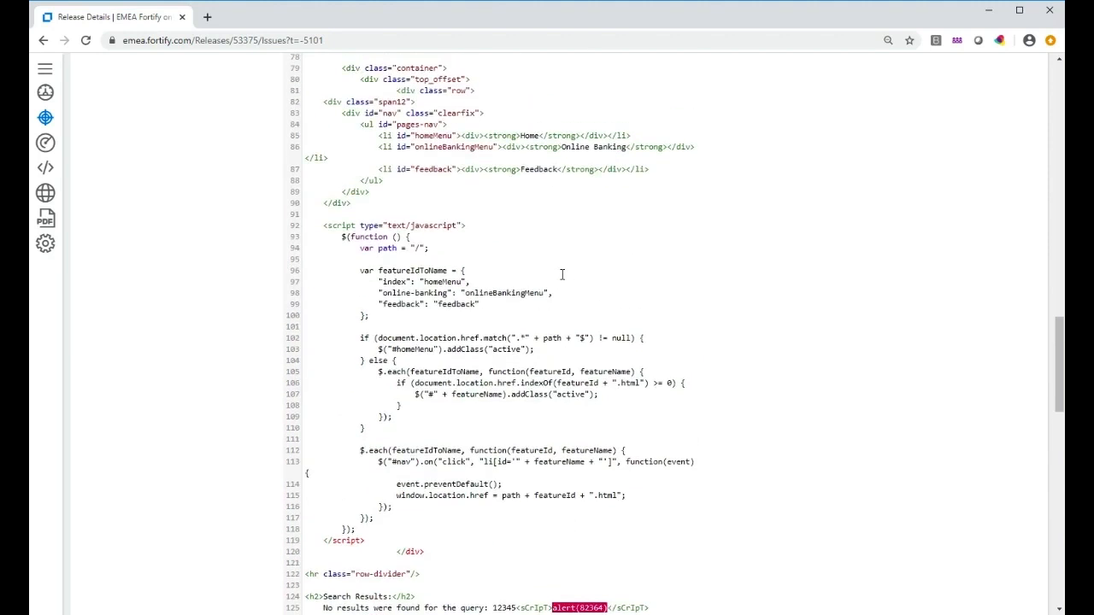
scroll(561, 275, "up", 15)
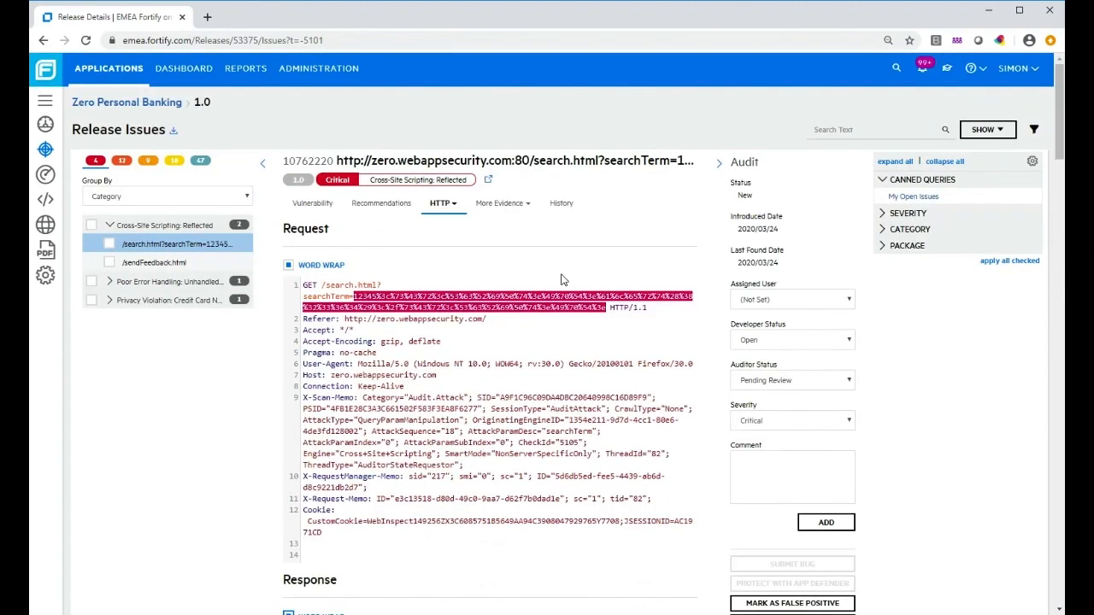
View the evidence screenshot xss.jpg attached to the /search.html issue, and close it again.
left_click(511, 206)
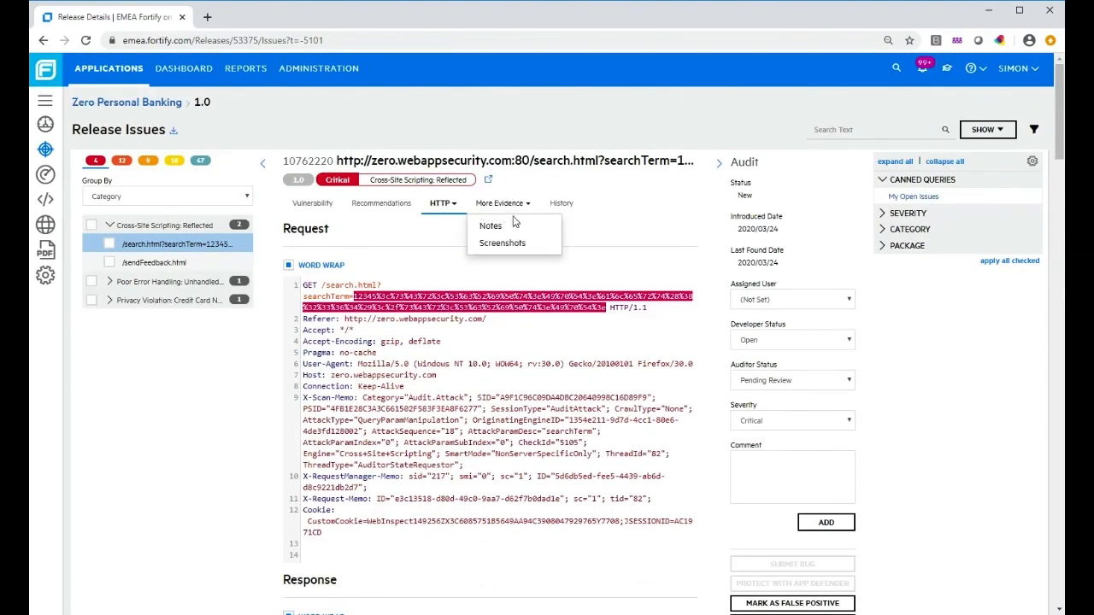
left_click(522, 244)
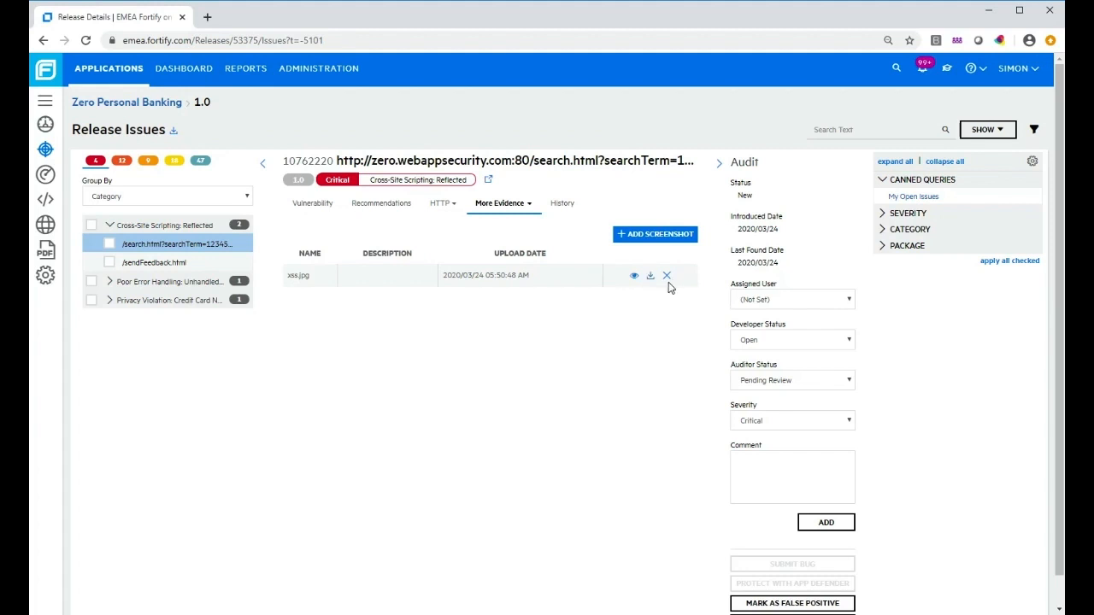
left_click(636, 278)
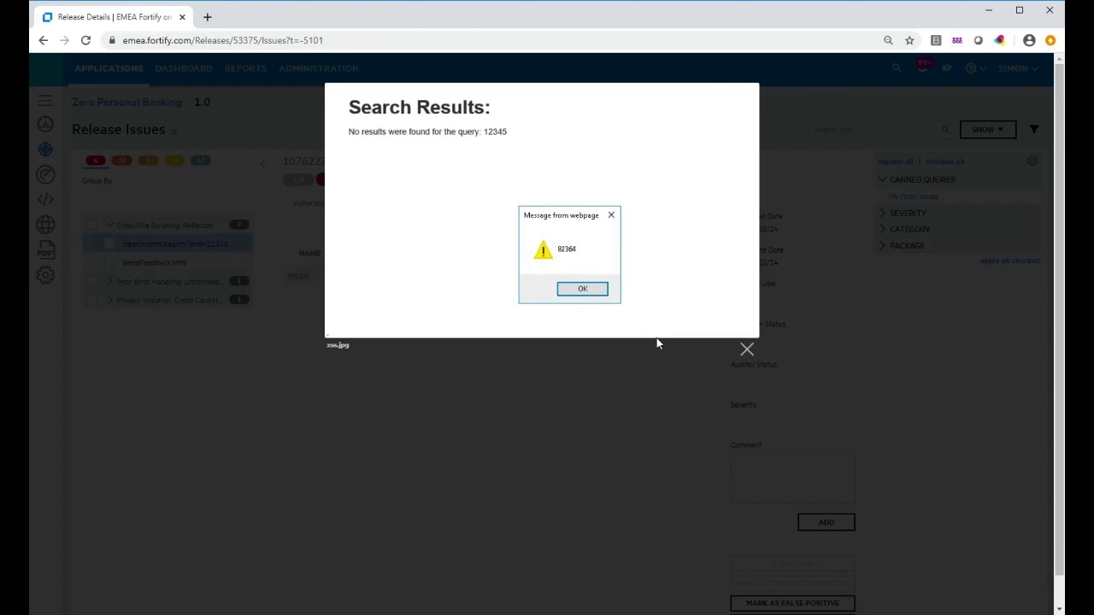
left_click(746, 353)
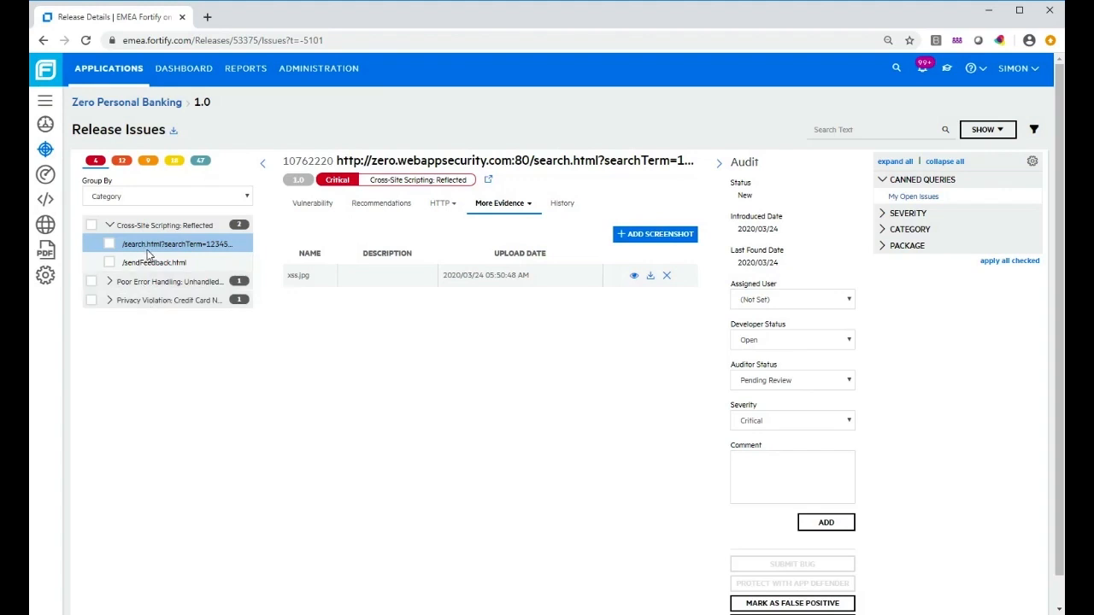
View the evidence screenshot "xss with user interaction.jpg" of the /sendFeedback.html issue, and close it again.
left_click(154, 265)
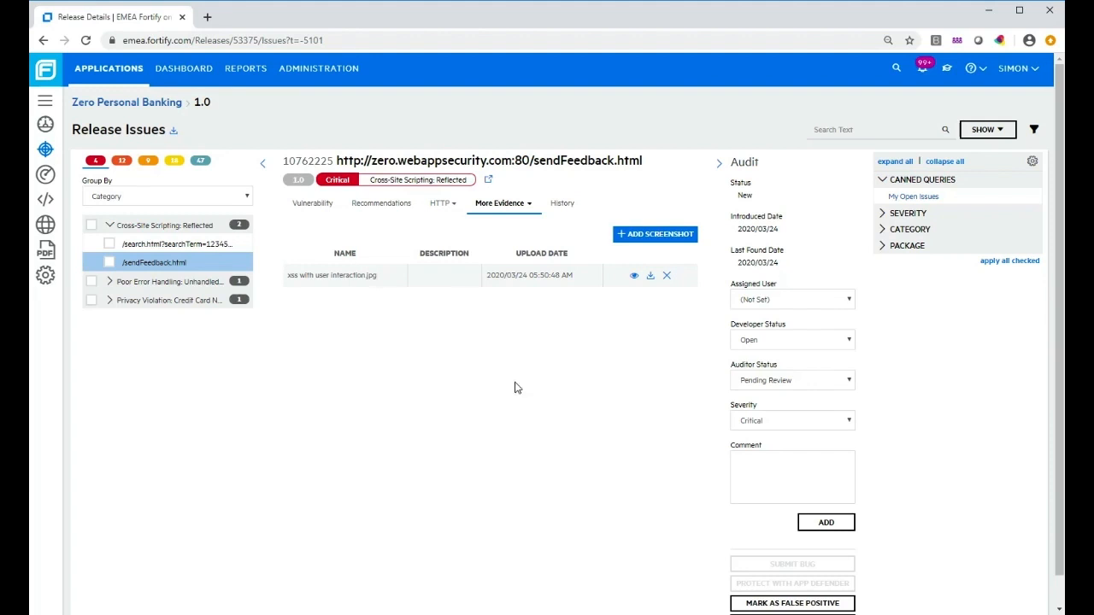
left_click(634, 280)
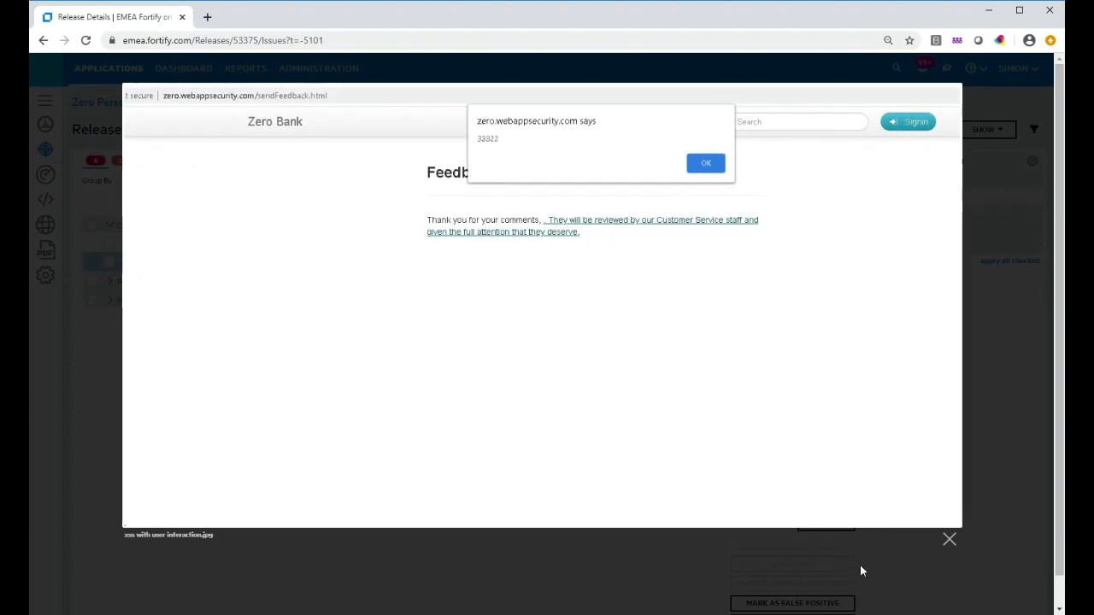
left_click(948, 540)
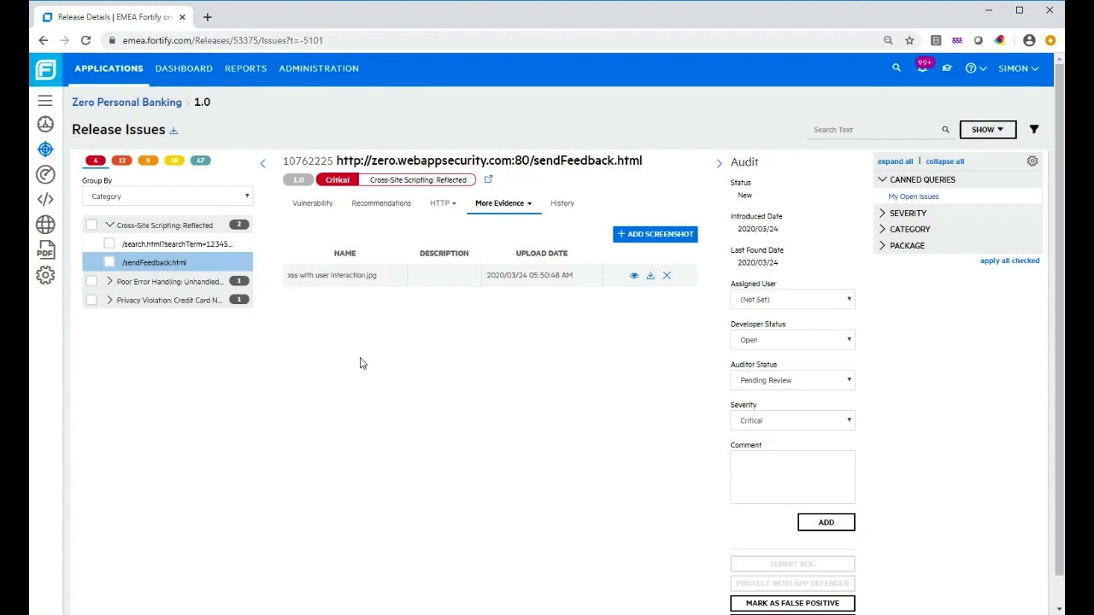
Return to the /search.html issue and read its recommendations, including the tips, interactive training and references.
left_click(167, 246)
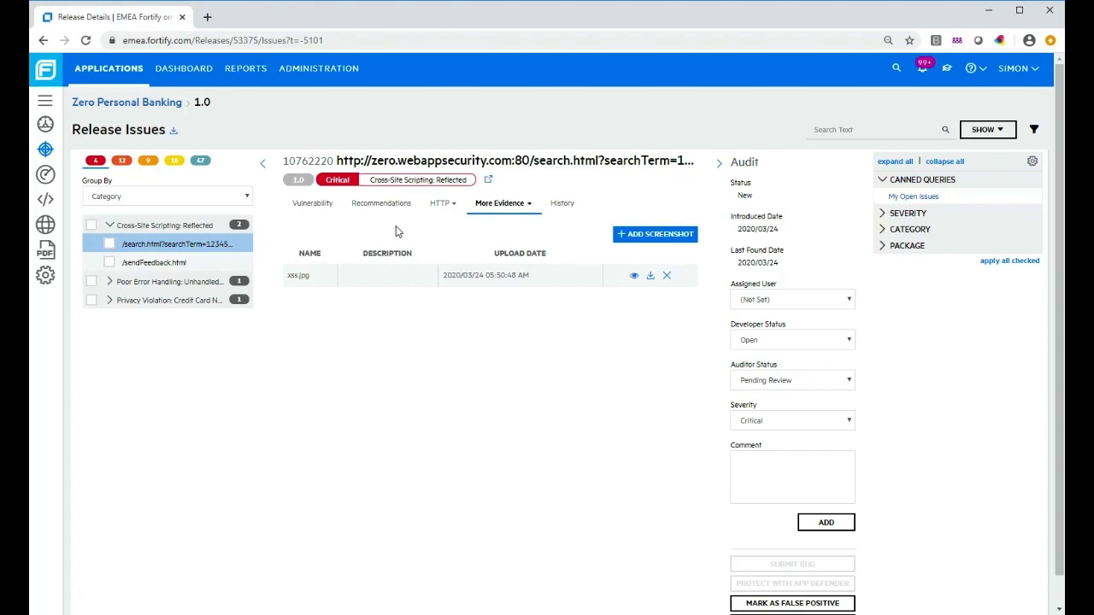
left_click(398, 204)
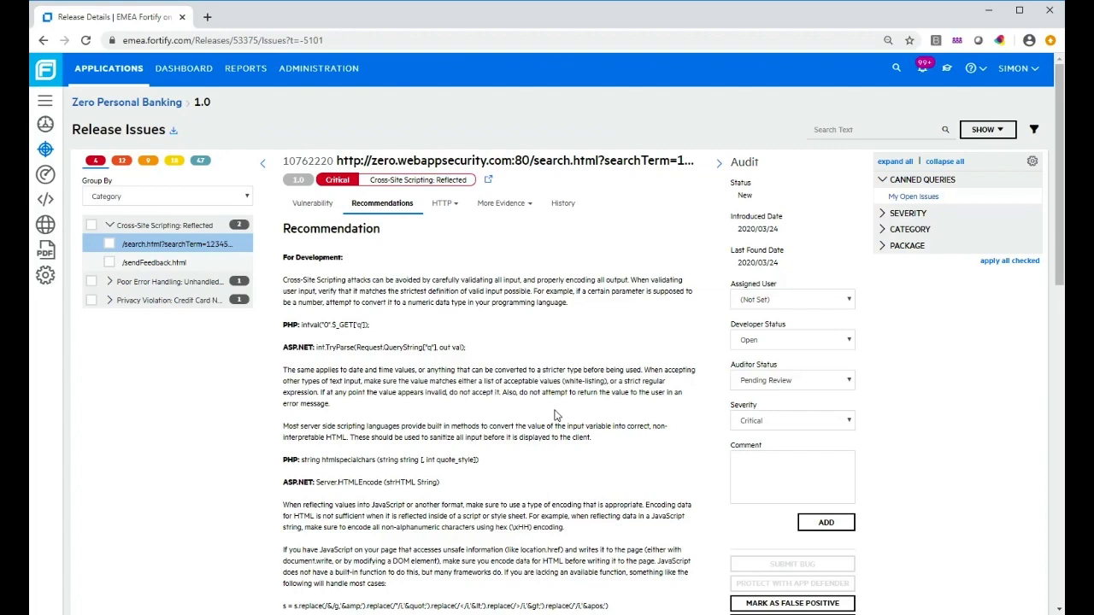
scroll(557, 414, "down", 1)
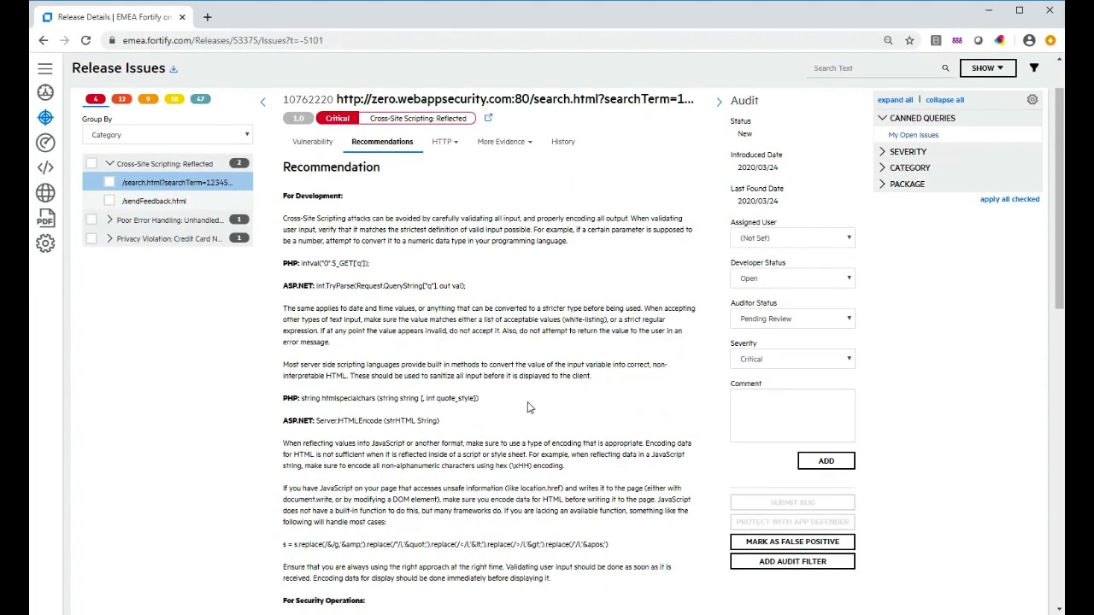
scroll(557, 419, "down", 3)
scroll(560, 423, "down", 4)
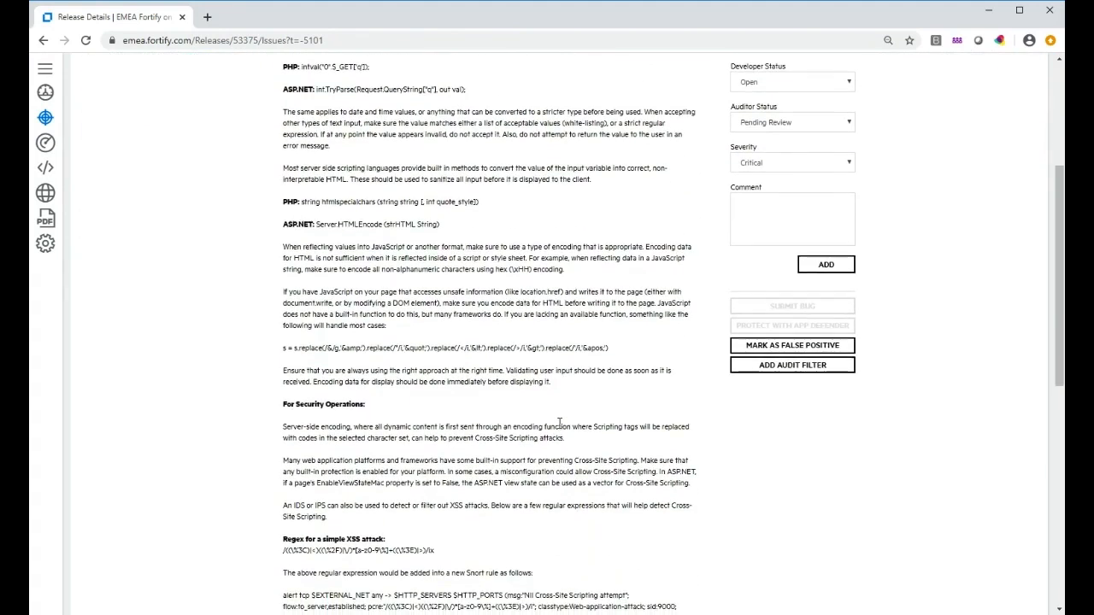
scroll(559, 428, "down", 3)
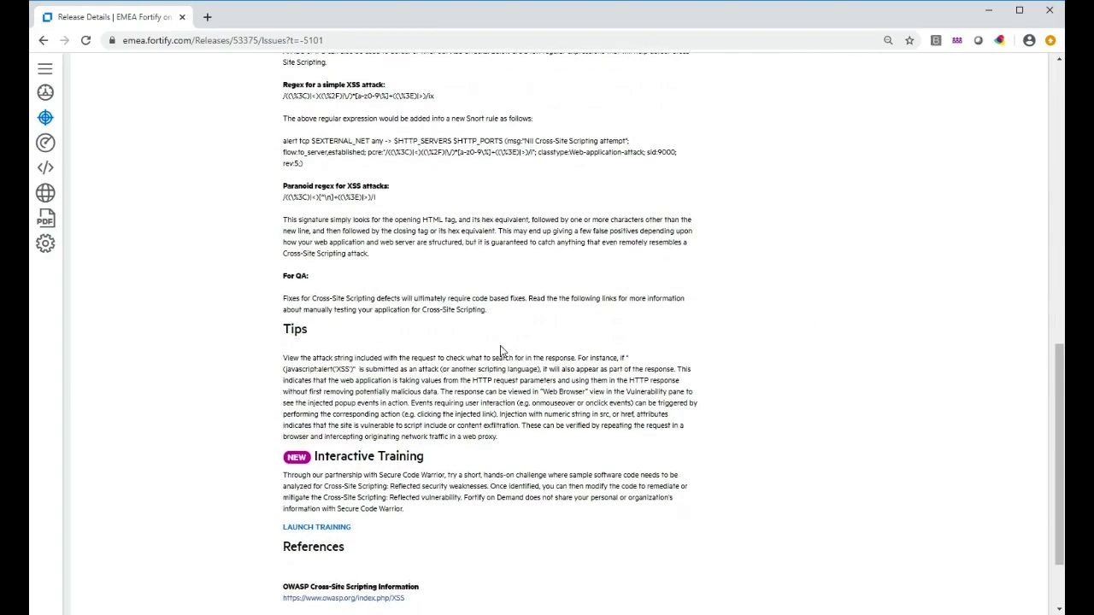
scroll(501, 350, "down", 2)
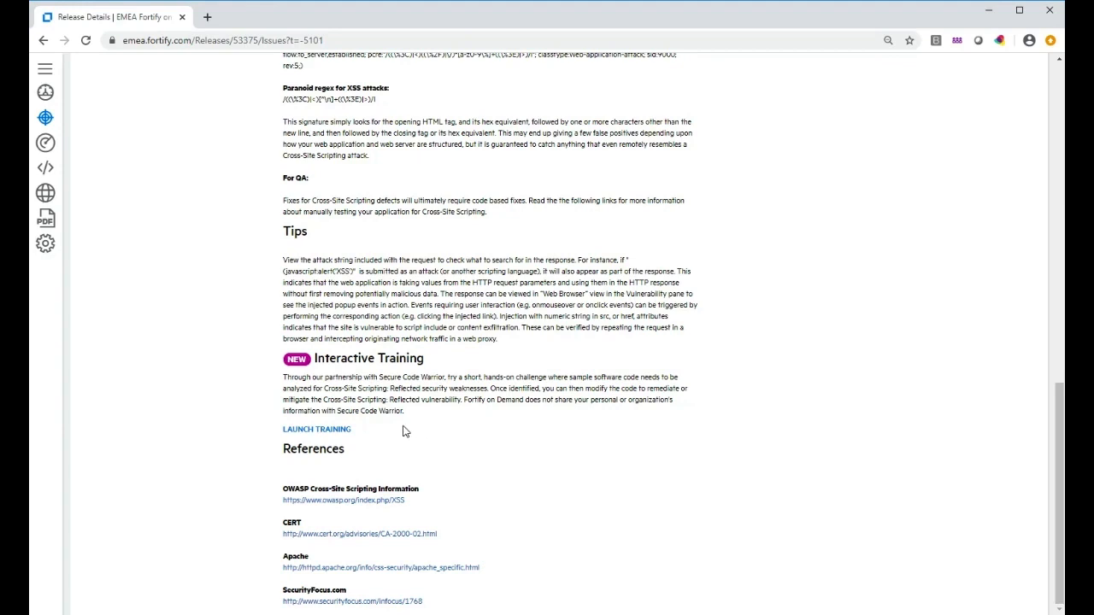
Assign the /search.html issue to the signed-in user and set its developer status to In Remediation.
left_click(321, 430)
scroll(580, 219, "up", 15)
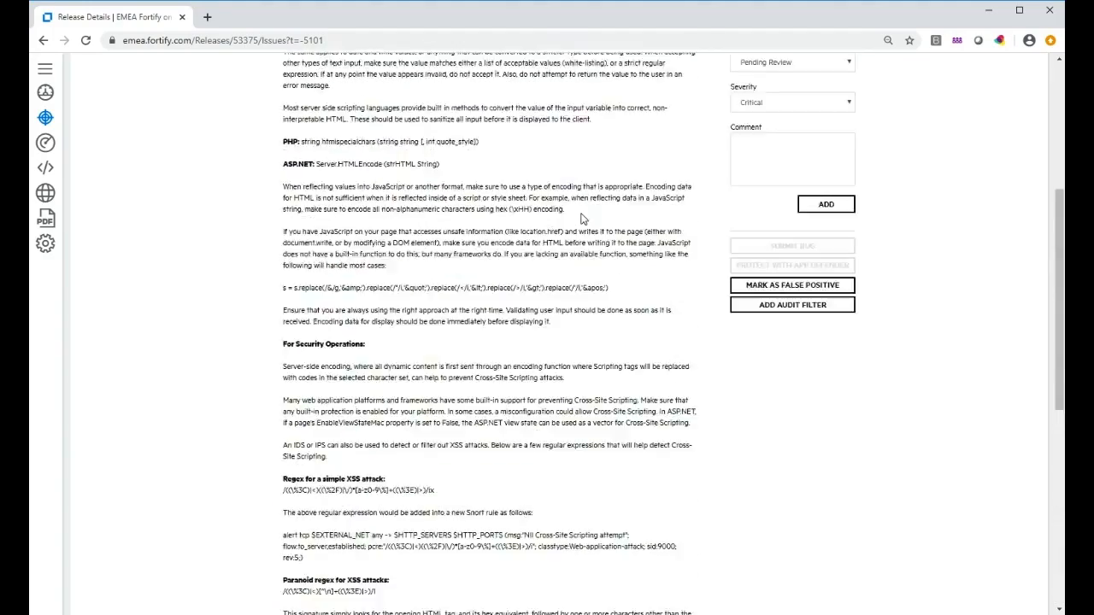
scroll(580, 219, "up", 1)
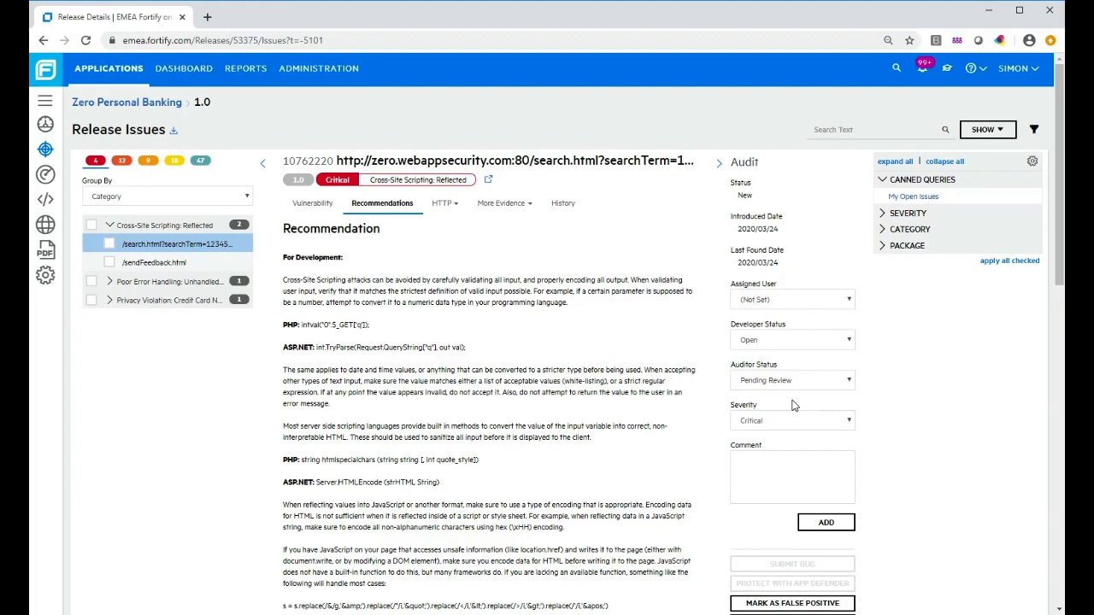
left_click(850, 300)
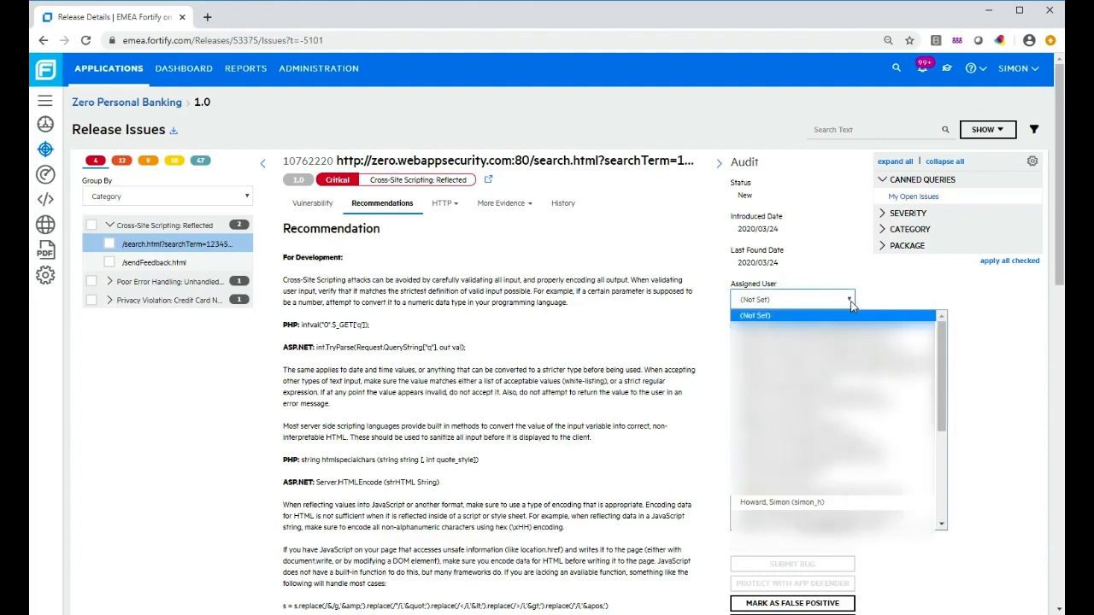
left_click(783, 503)
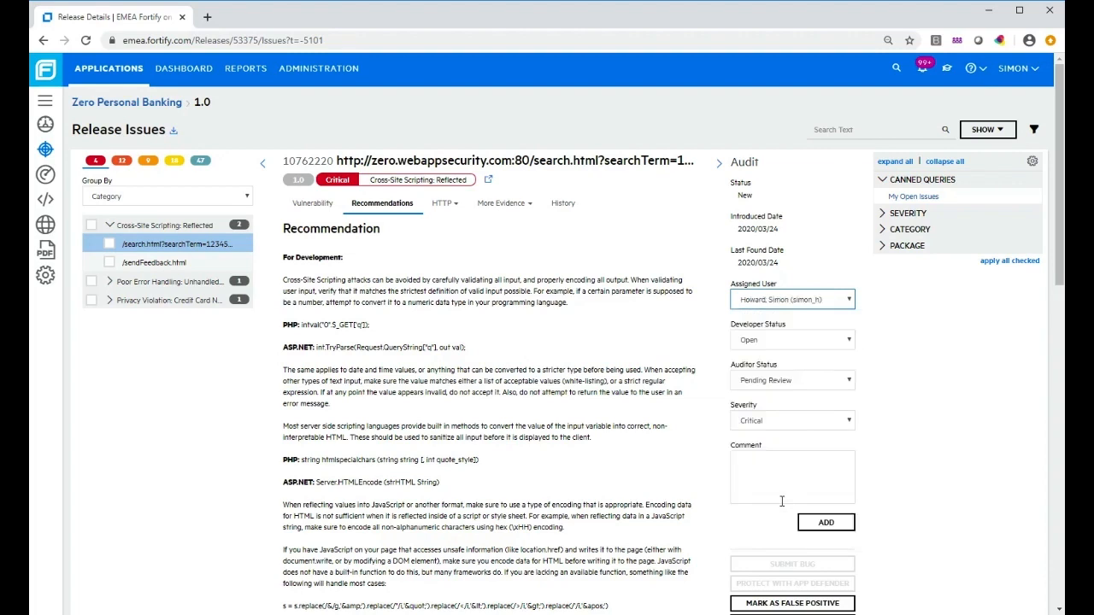
left_click(851, 344)
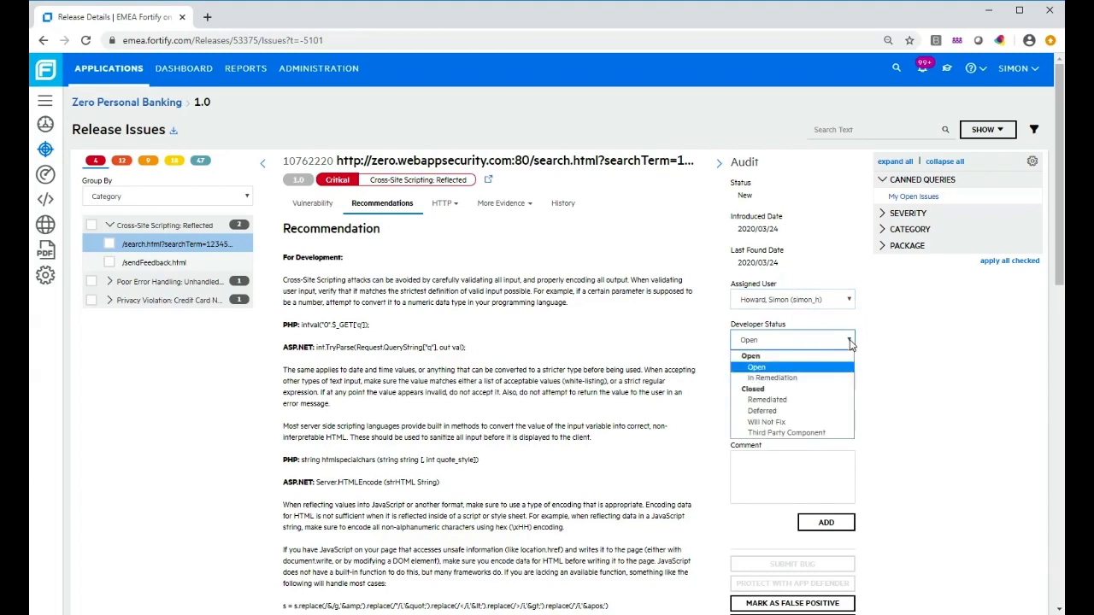
left_click(789, 377)
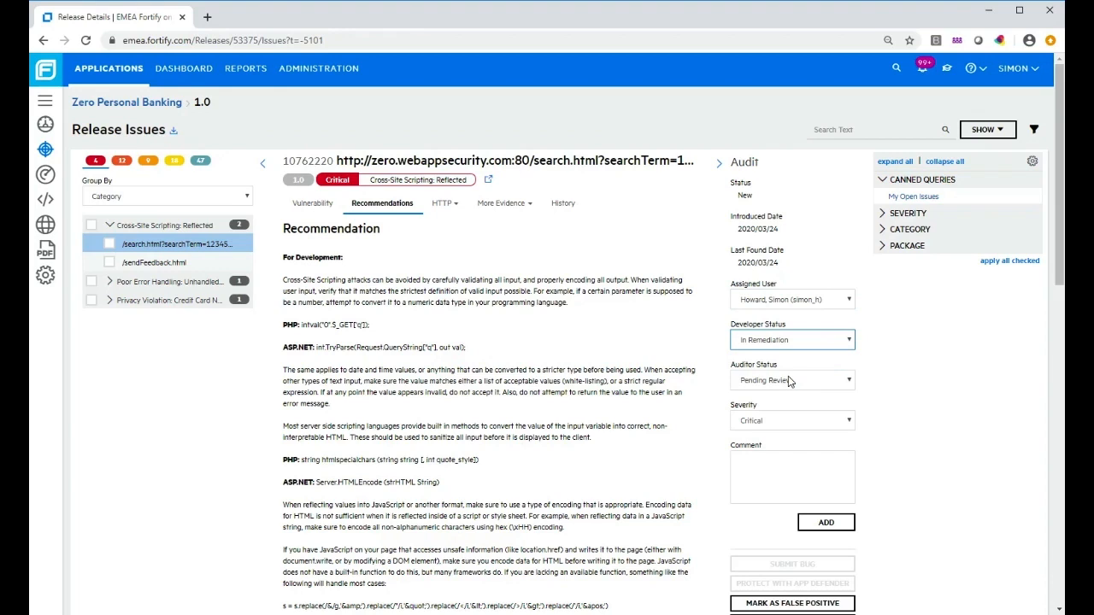
Add the audit comment "Needs looking at" to the /search.html issue.
left_click(788, 468)
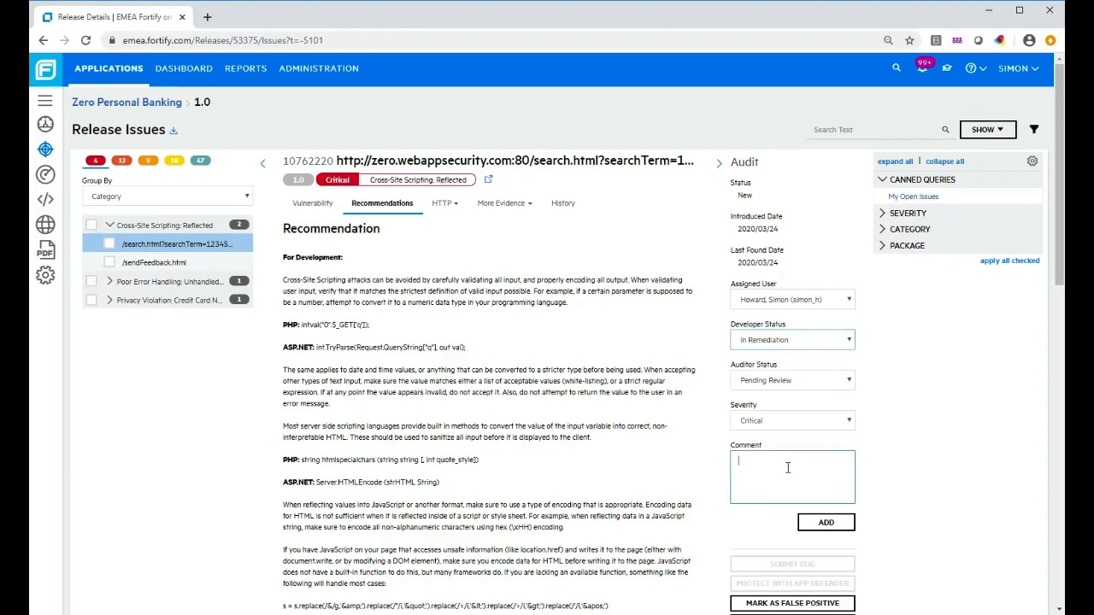
type("Ne")
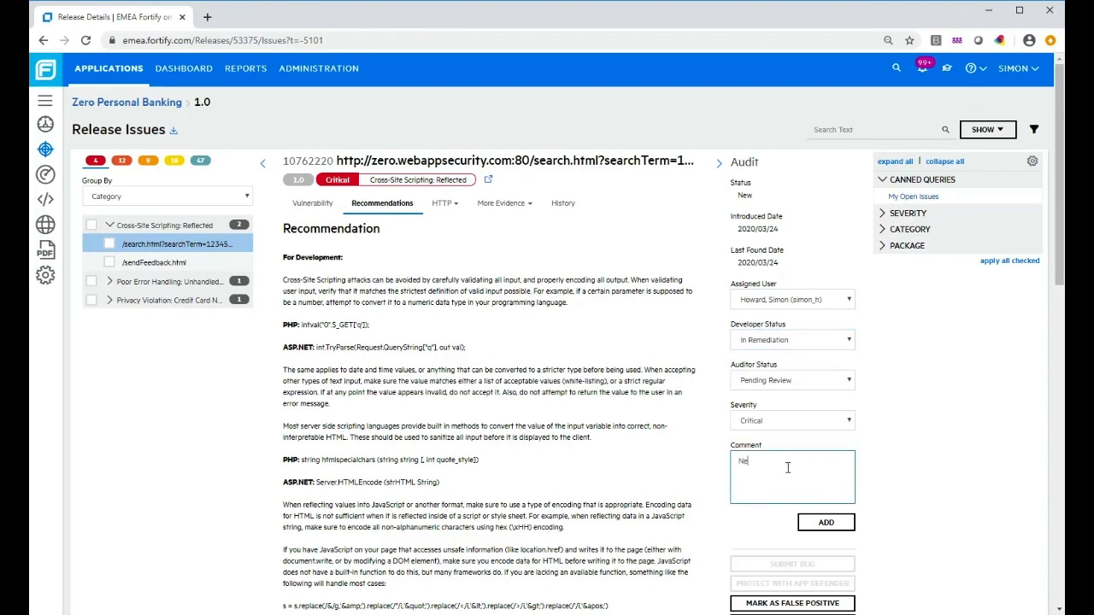
type("eds looking at")
left_click(816, 523)
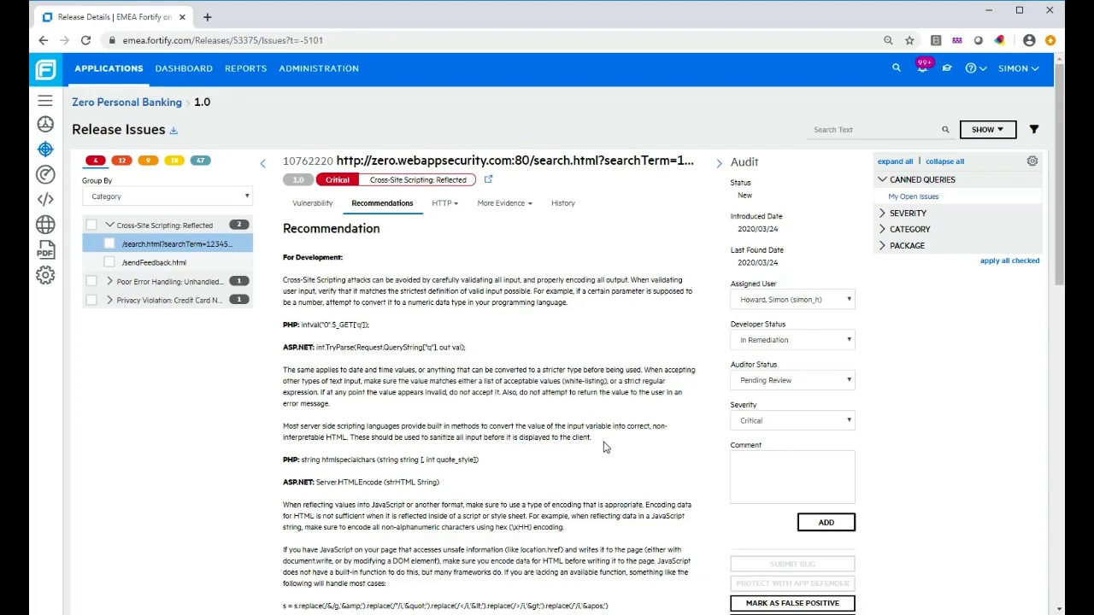
View the vulnerability summary of the /account/ issue in the Poor Error Handling: Unhandled Exception category.
scroll(658, 483, "down", 1)
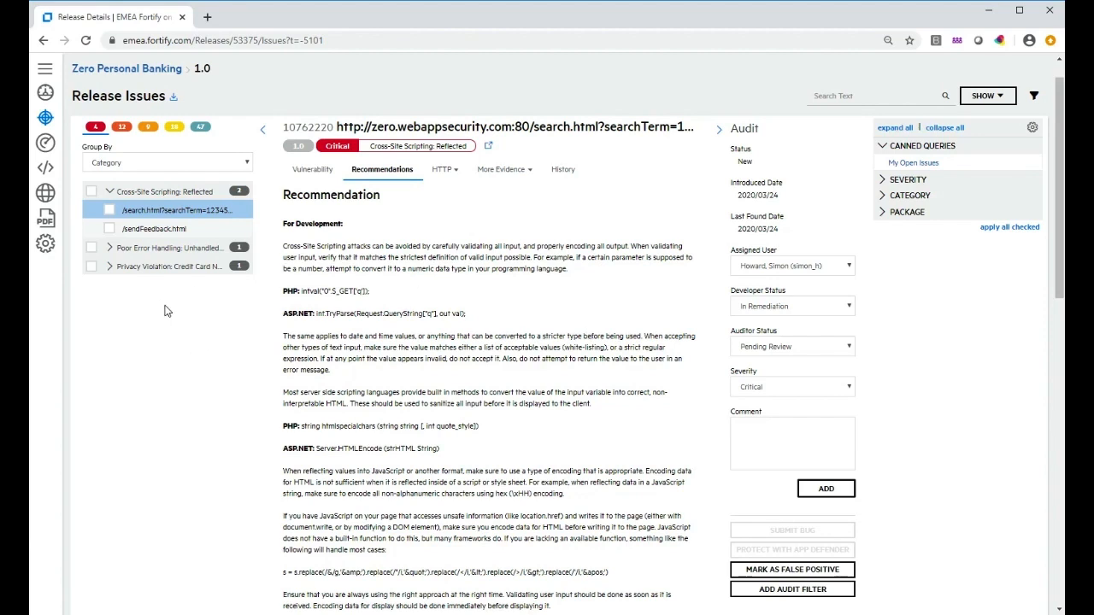
left_click(128, 248)
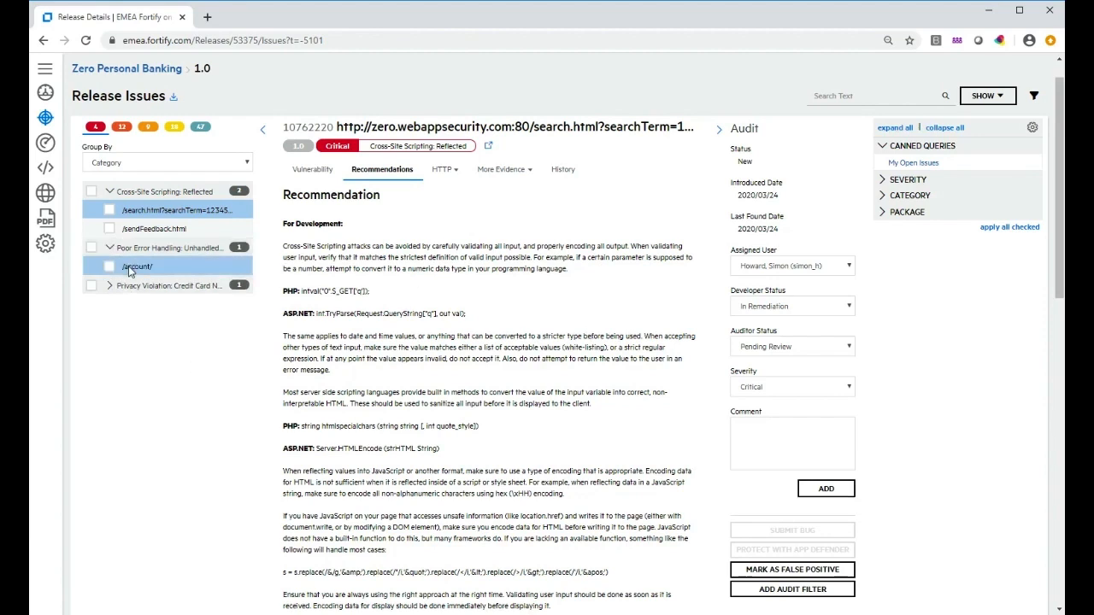
left_click(129, 266)
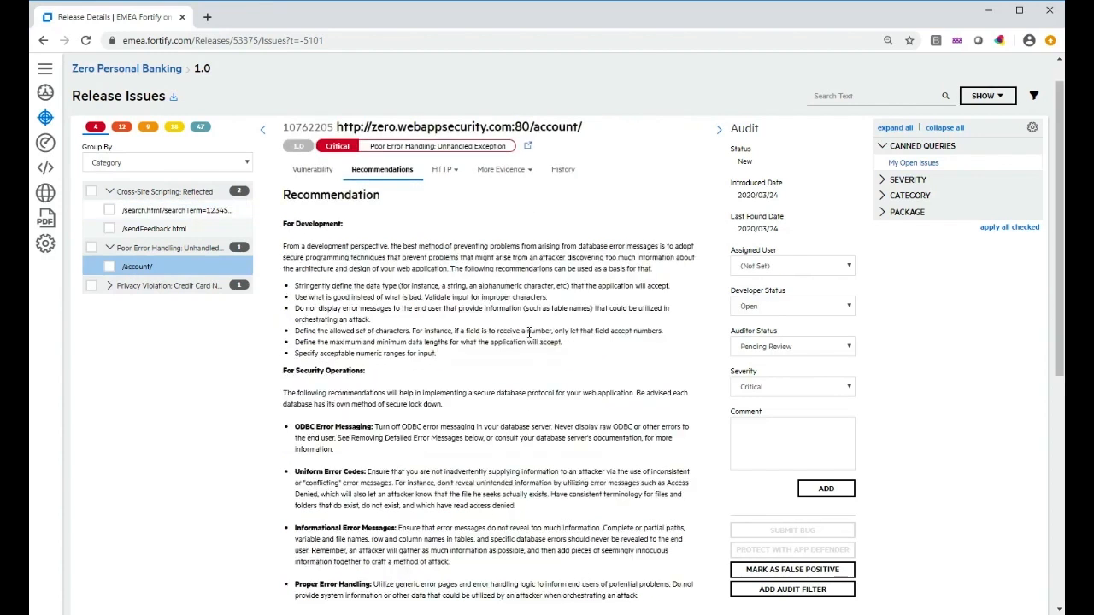
left_click(322, 172)
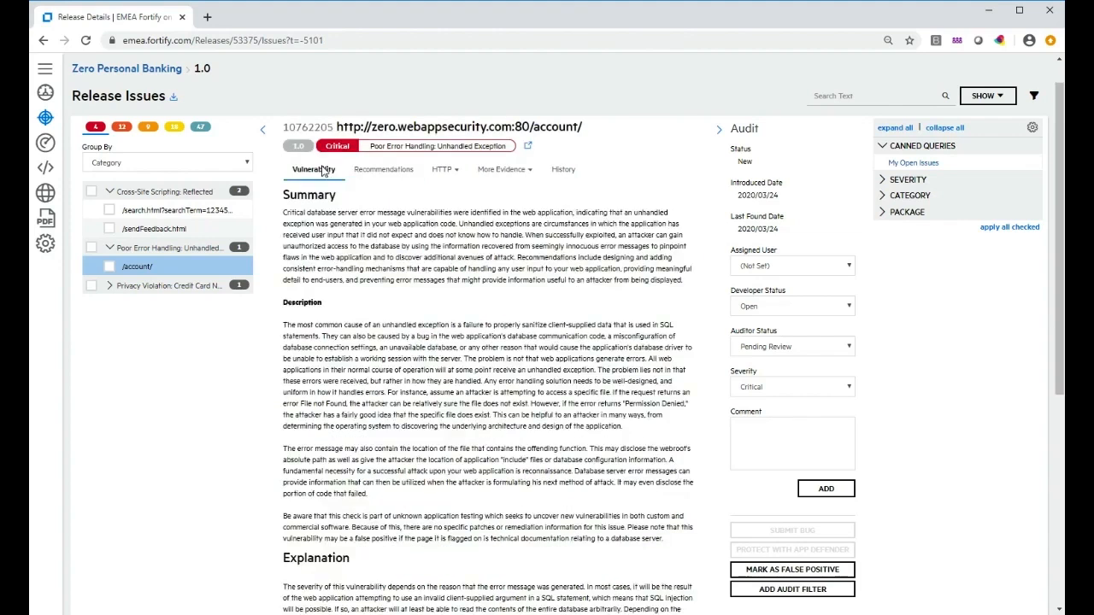
Examine the HTTP response of the Privacy Violation issue on /bank/account-summary.html for exposed credit card numbers.
left_click(110, 288)
left_click(166, 307)
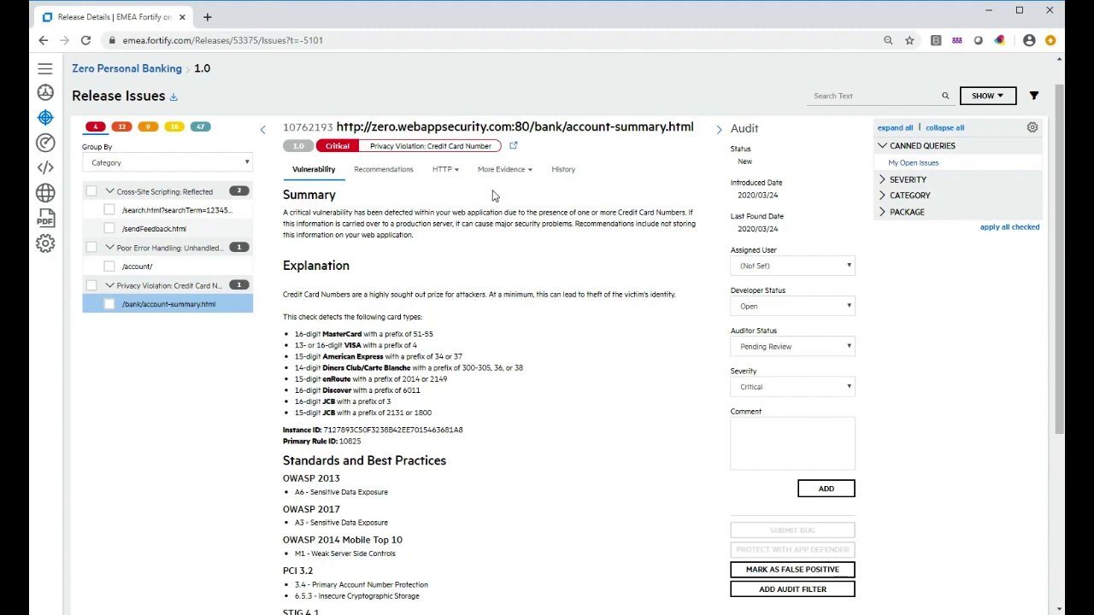
left_click(451, 173)
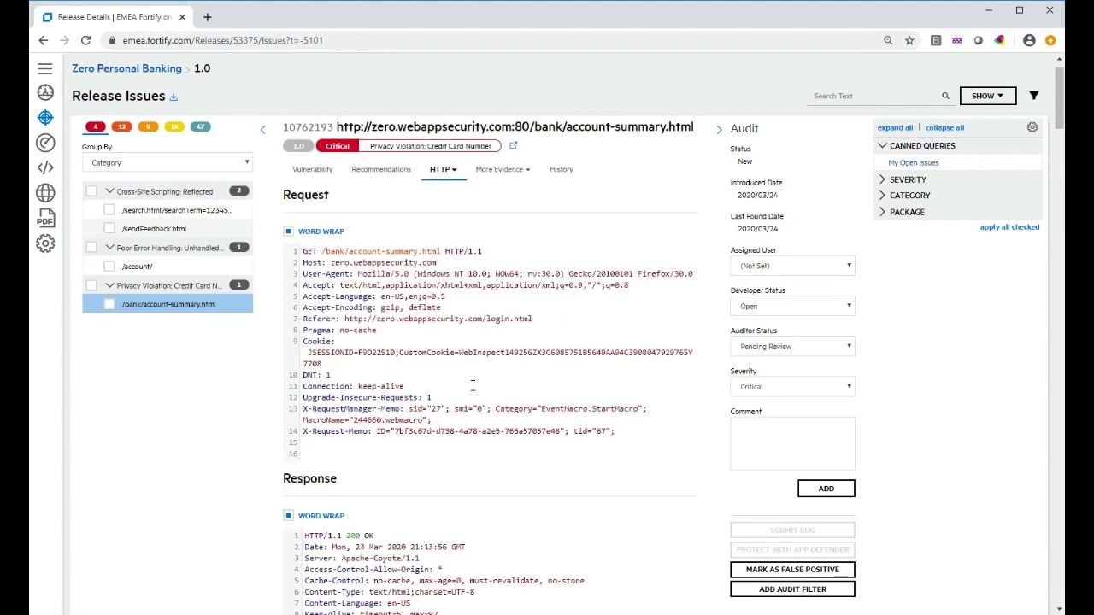
scroll(487, 428, "down", 1)
scroll(487, 429, "down", 5)
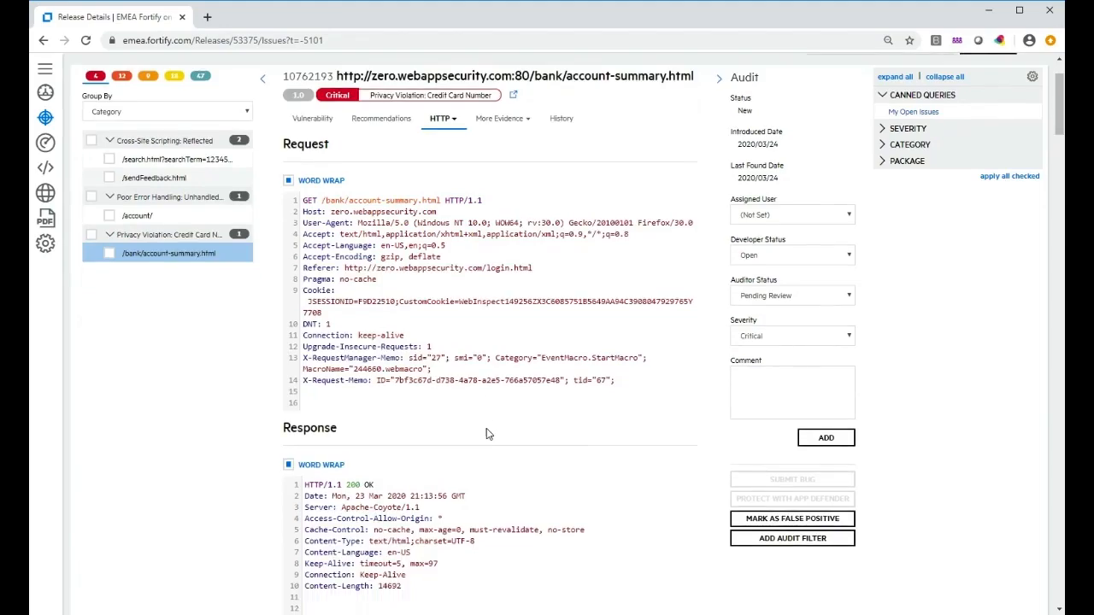
scroll(487, 428, "down", 10)
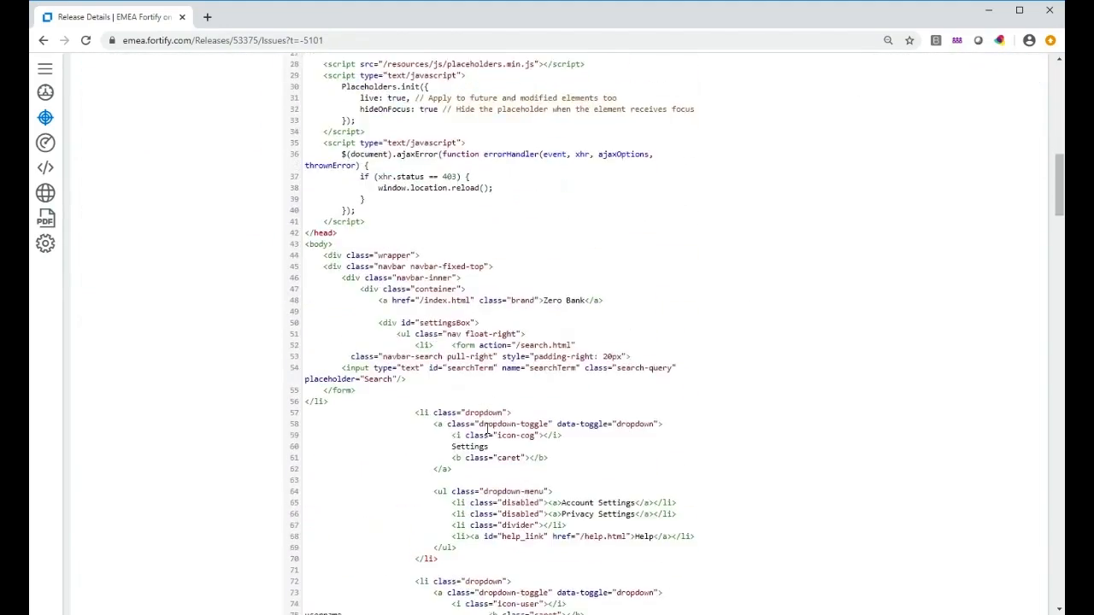
scroll(487, 428, "down", 11)
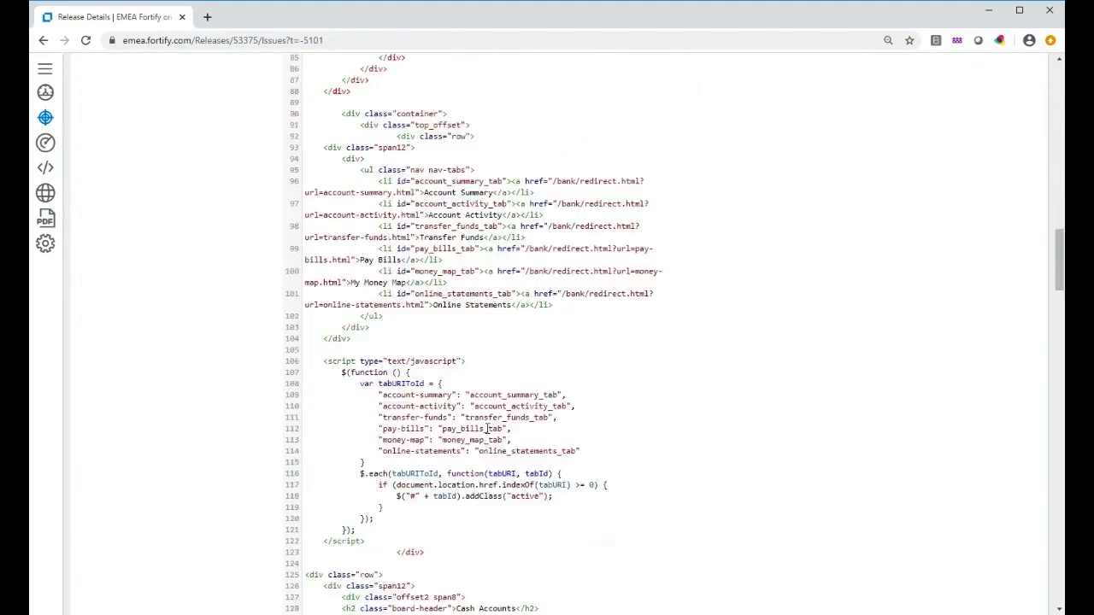
scroll(487, 428, "down", 5)
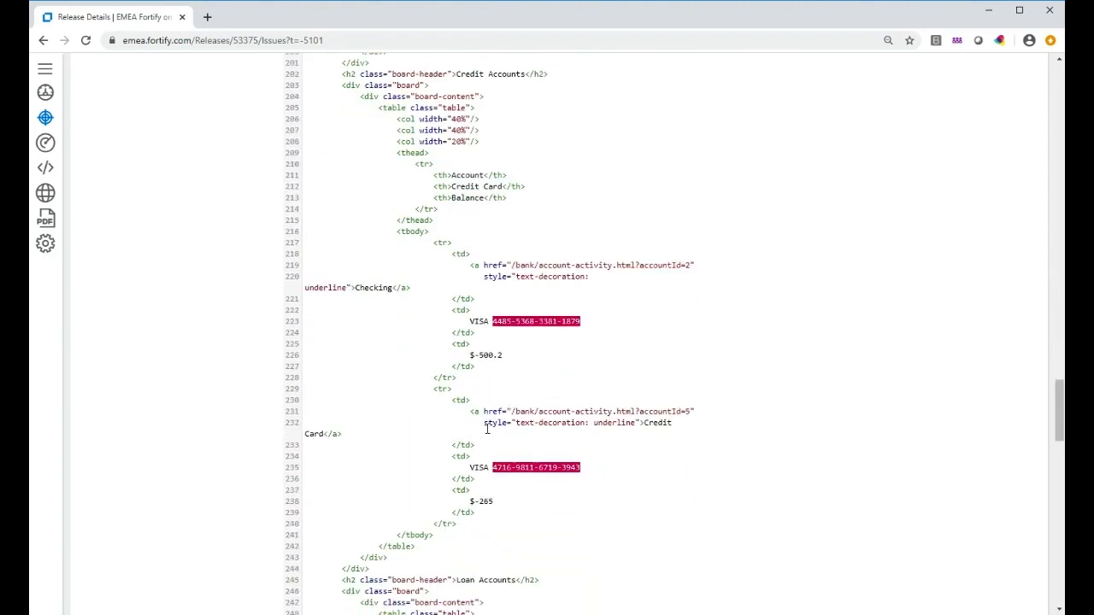
right_click(487, 429)
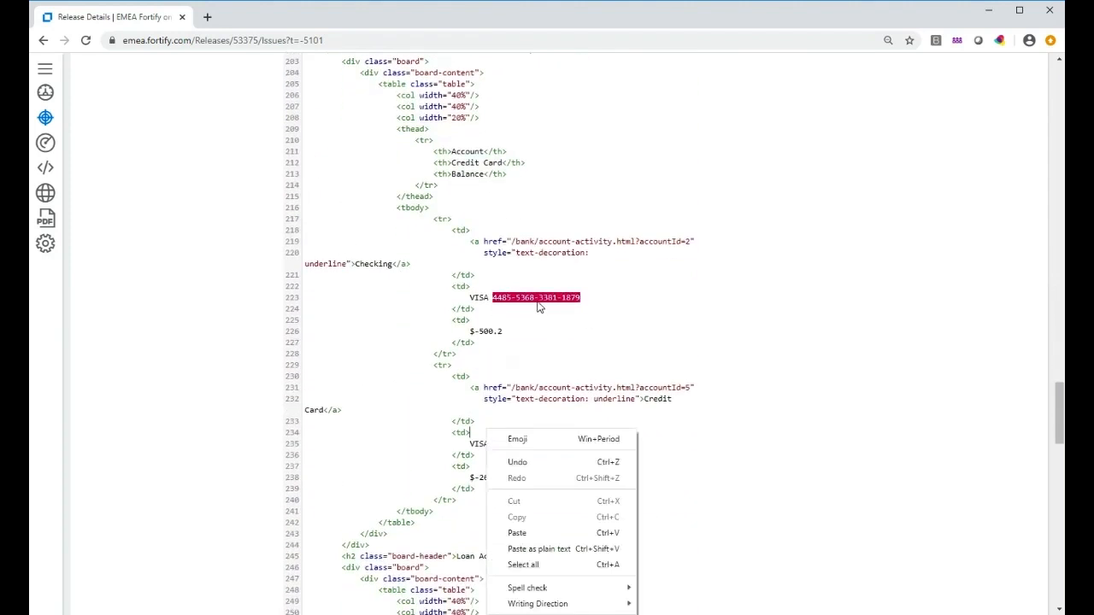
left_click(654, 323)
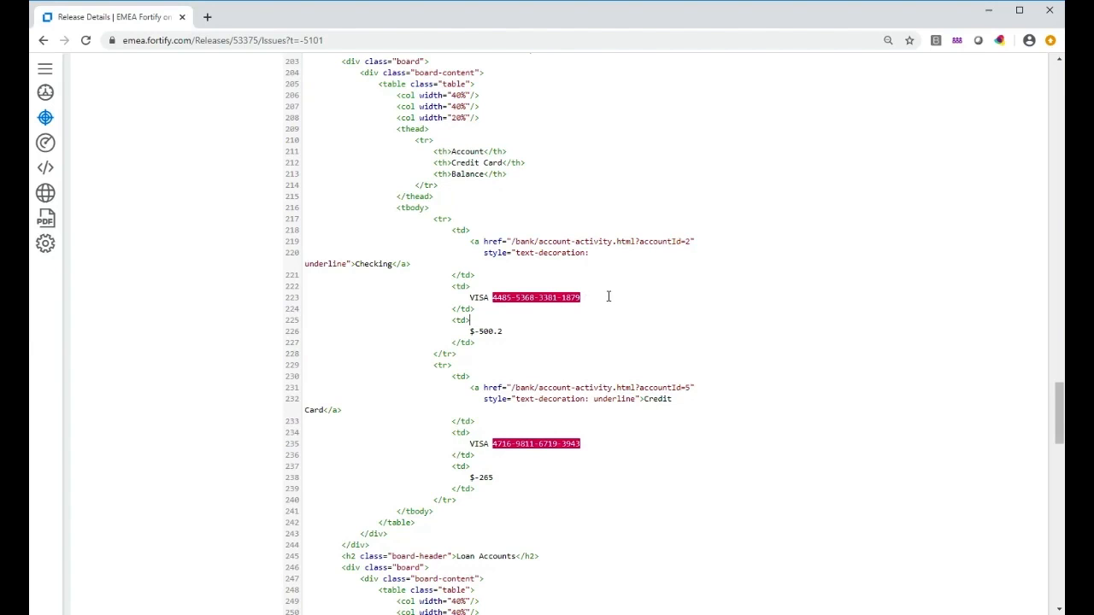
Read the recommendation for the /bank/account-summary.html issue and return to its vulnerability summary.
scroll(572, 217, "up", 20)
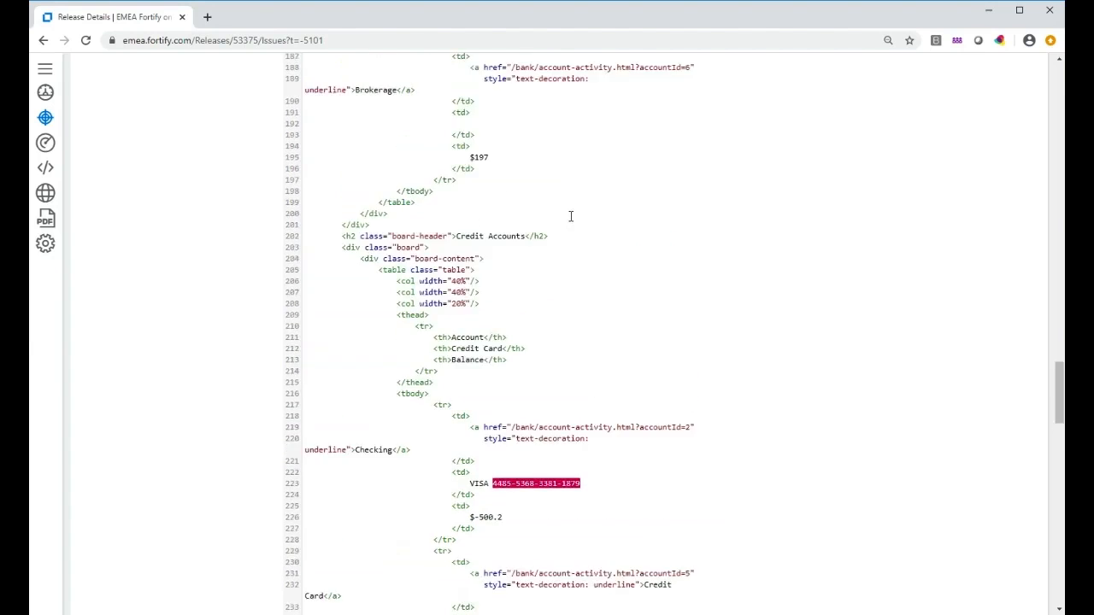
scroll(570, 217, "up", 10)
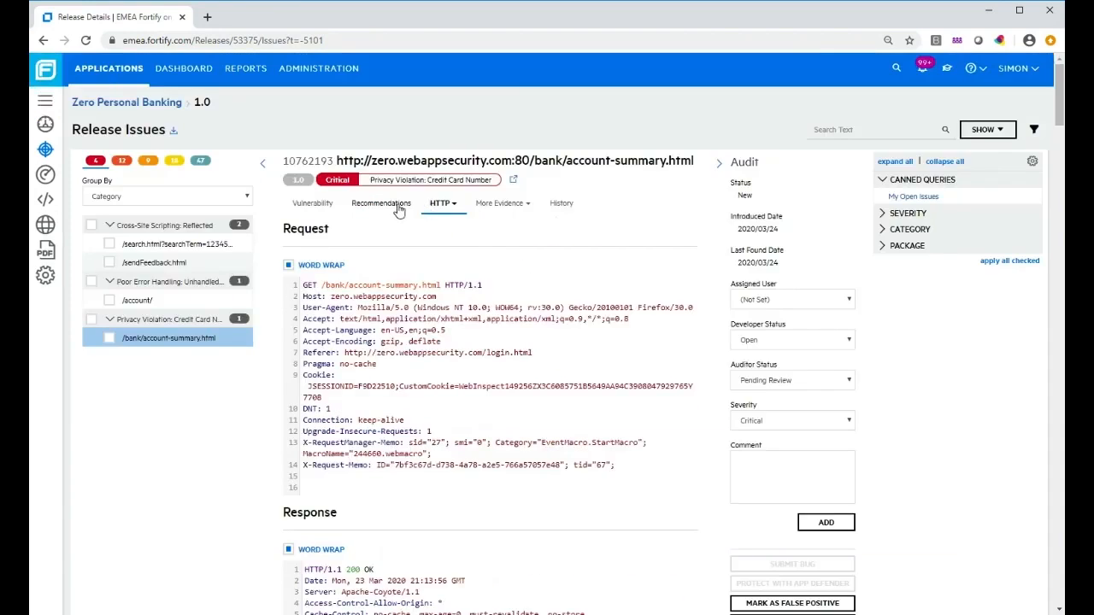
left_click(399, 209)
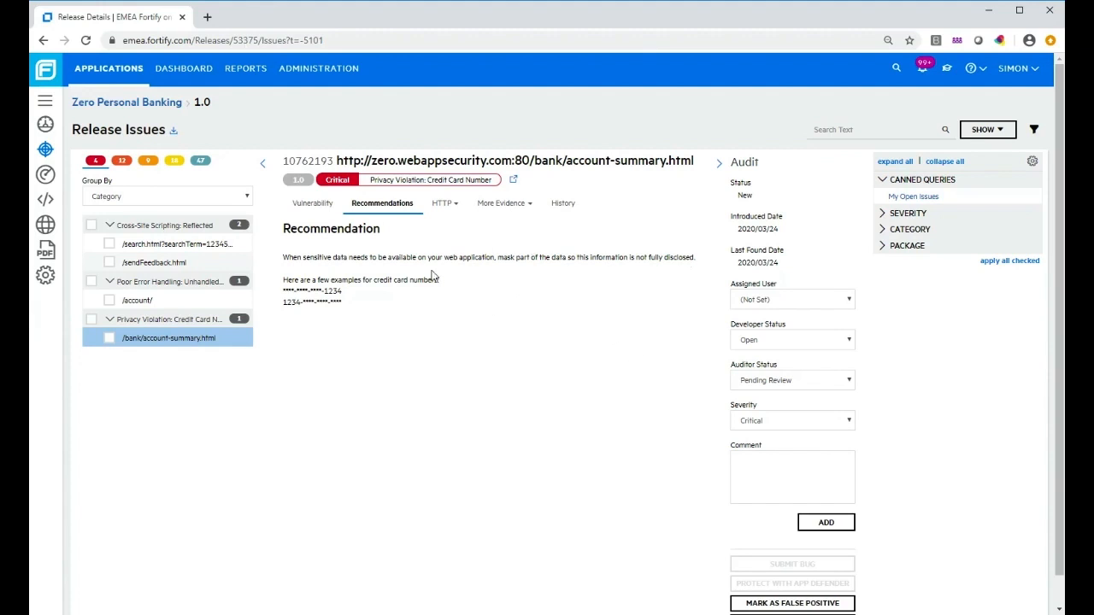
left_click(321, 214)
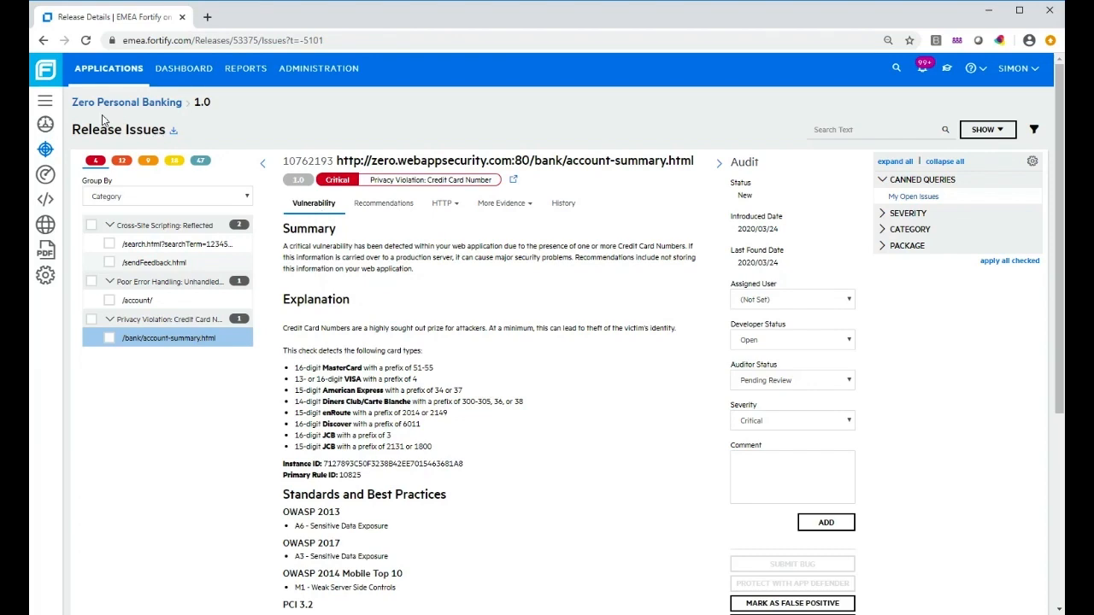
Download the release's Dynamic Summary report and open the PDF.
left_click(43, 103)
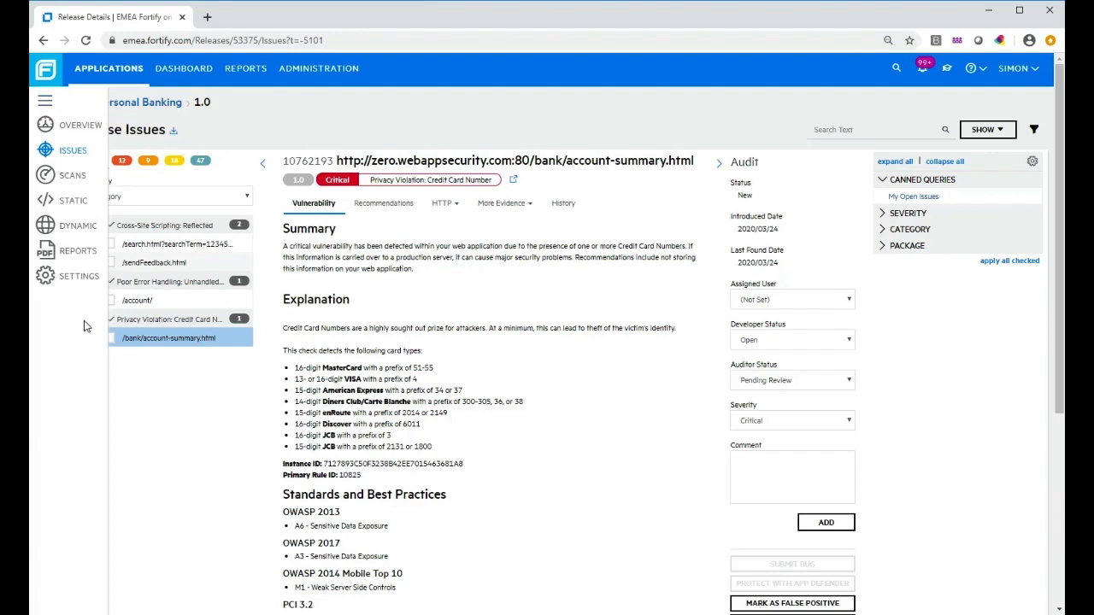
left_click(82, 254)
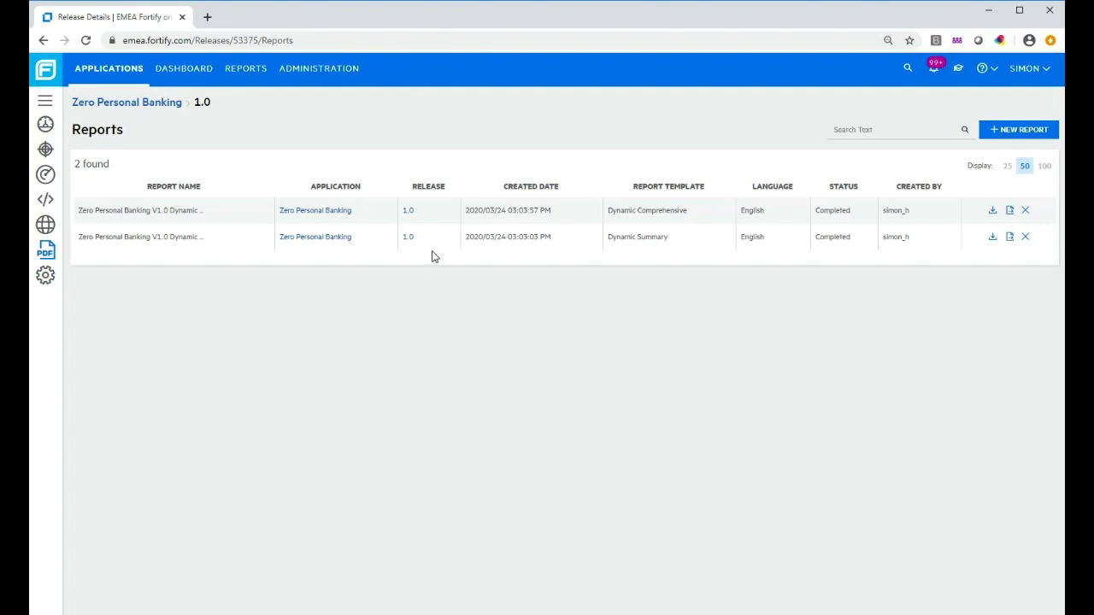
left_click(992, 239)
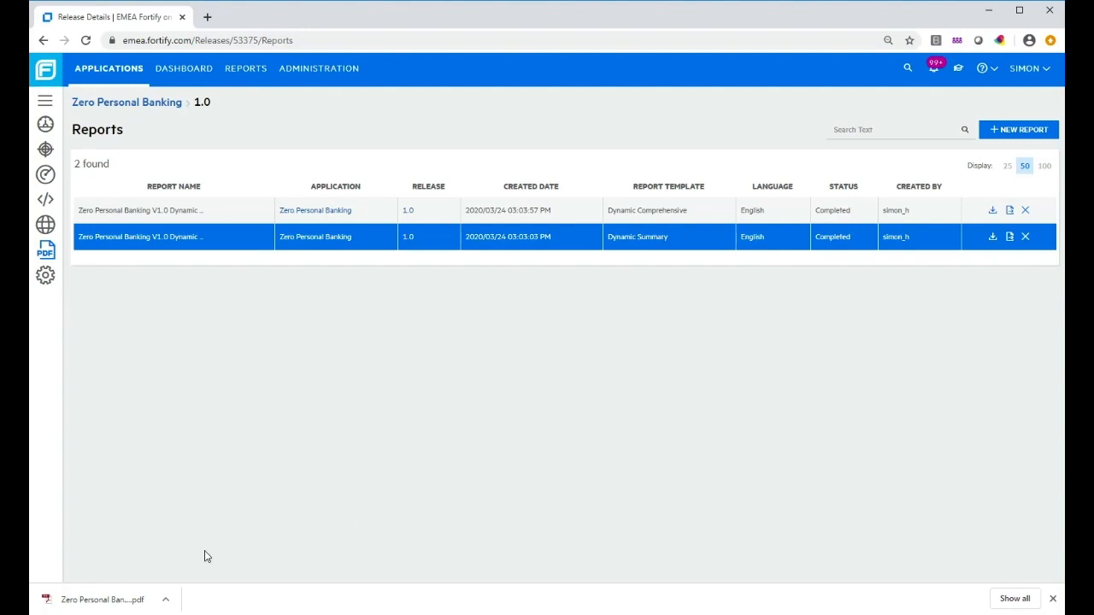
left_click(166, 599)
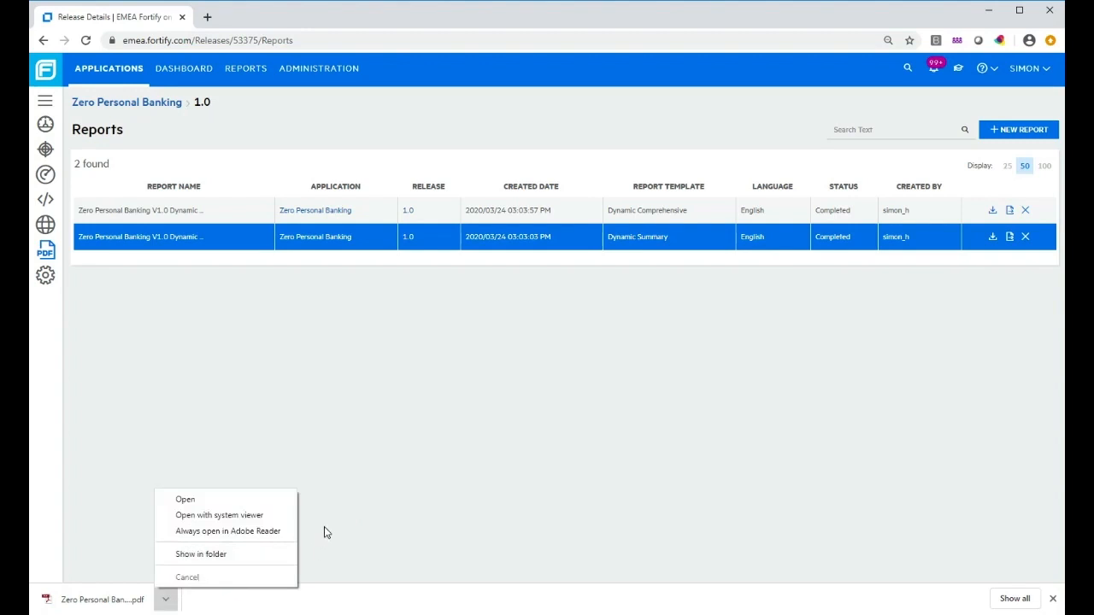
left_click(211, 500)
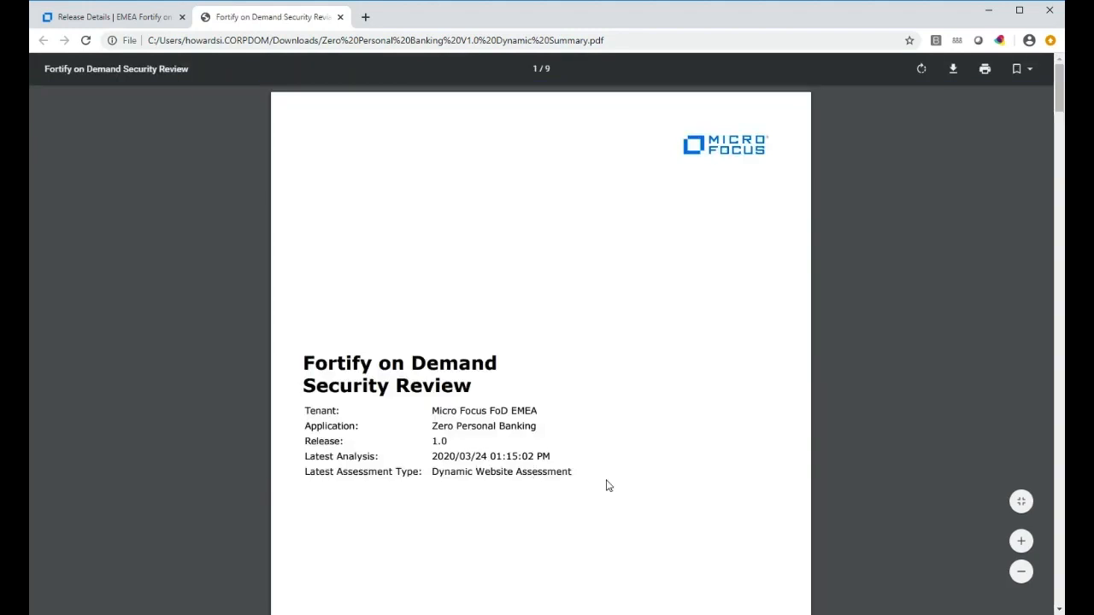
Read through the Dynamic Summary report's executive summary, issue breakdown, application monitoring summary and OWASP Top 10 breakdown.
scroll(621, 445, "down", 1)
scroll(621, 445, "down", 10)
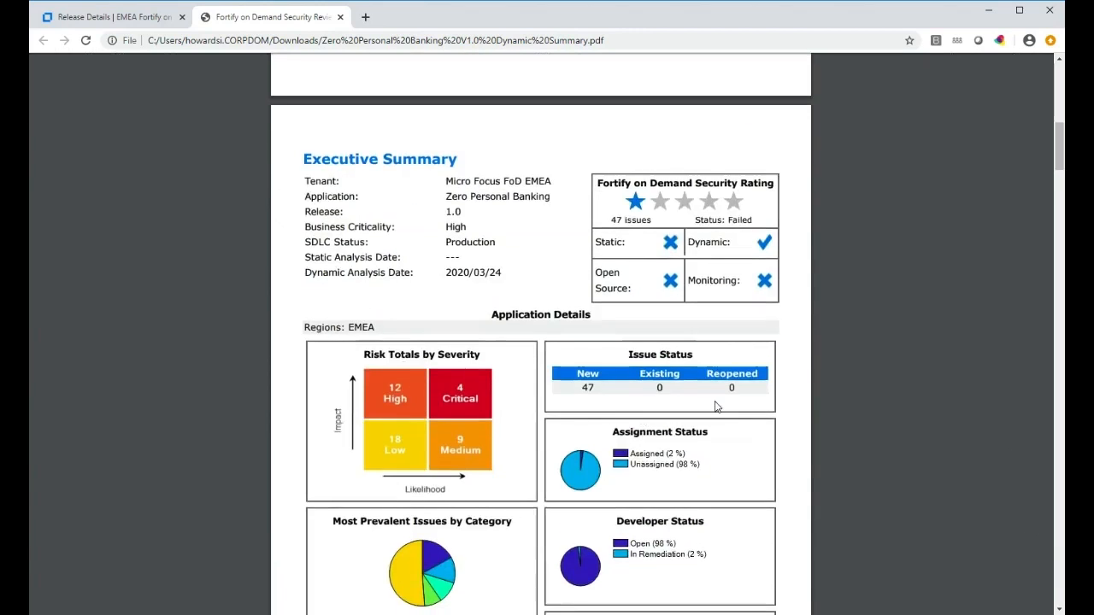
scroll(718, 407, "down", 3)
scroll(716, 407, "down", 7)
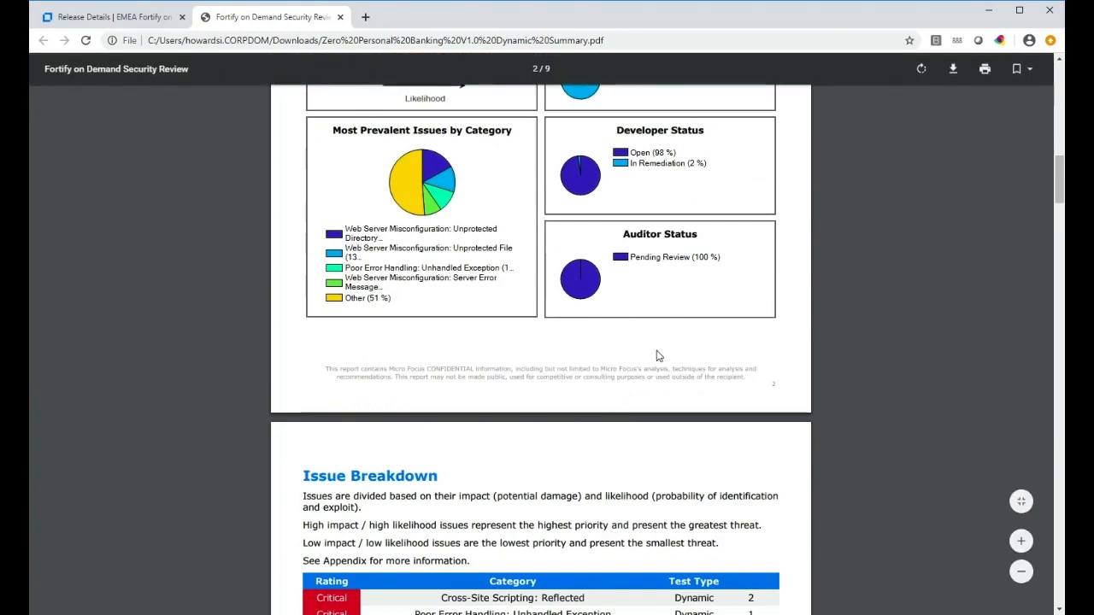
scroll(658, 355, "down", 9)
scroll(658, 356, "down", 17)
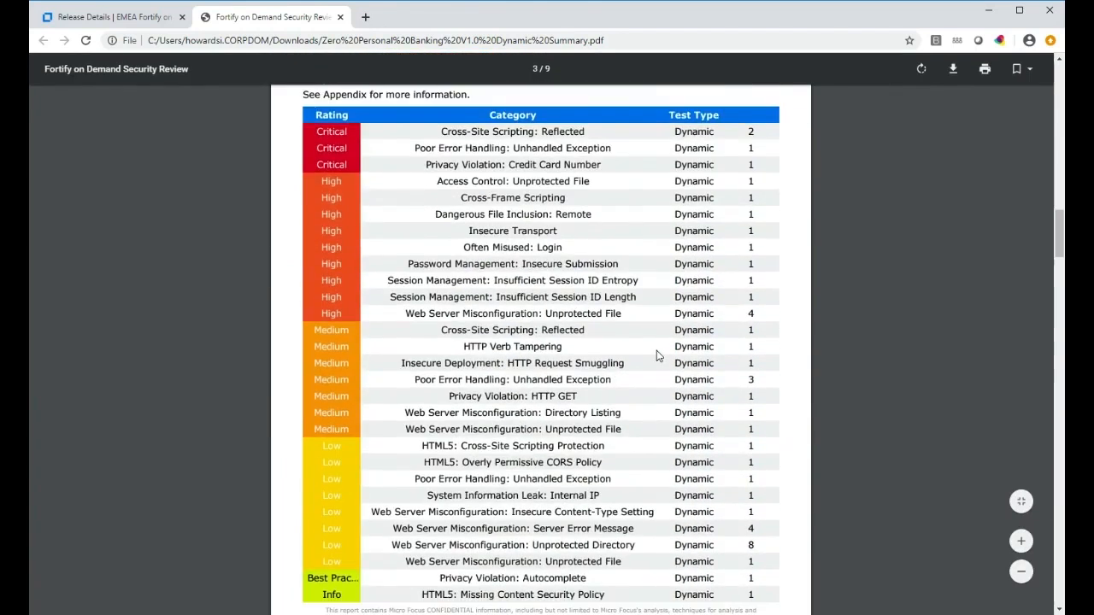
scroll(658, 355, "down", 18)
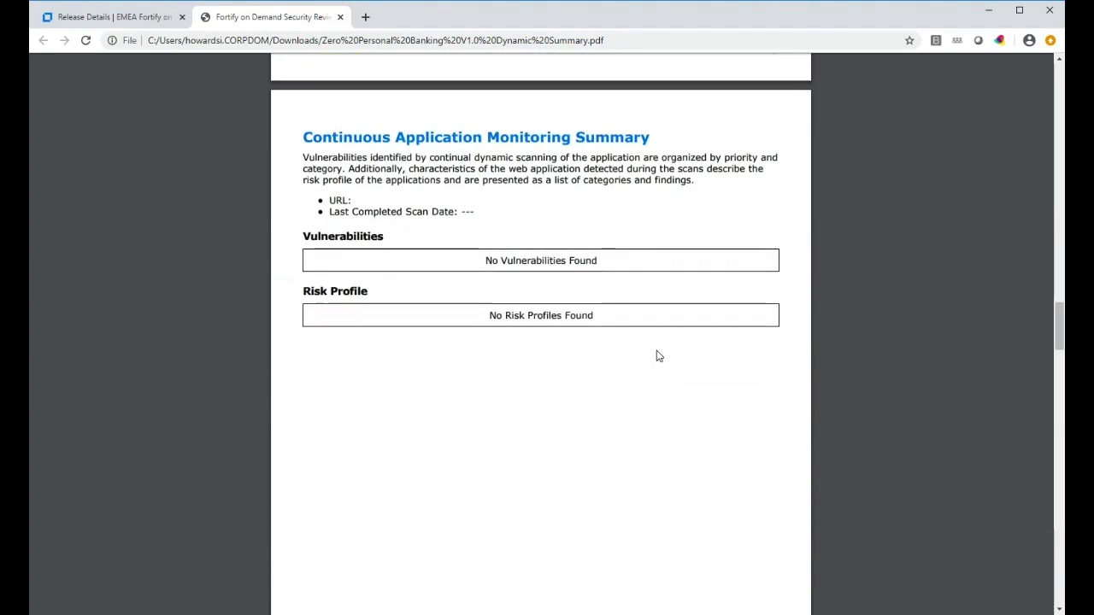
scroll(658, 356, "down", 1)
scroll(658, 355, "down", 20)
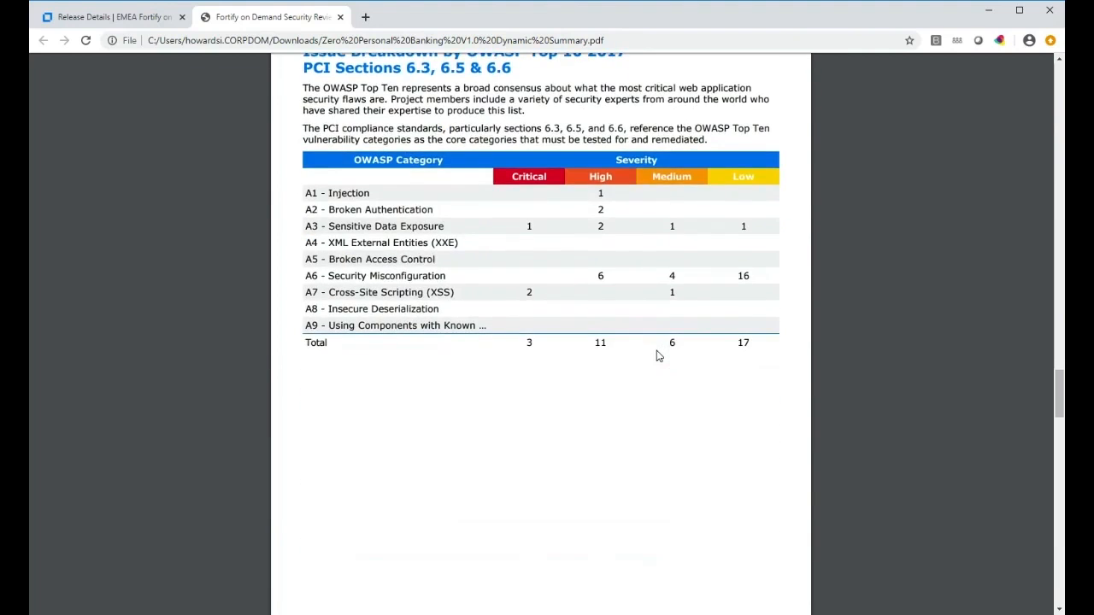
Go back to the Continuous Application Monitoring Summary in the Dynamic Summary report and review it.
scroll(658, 355, "up", 12)
scroll(658, 355, "up", 7)
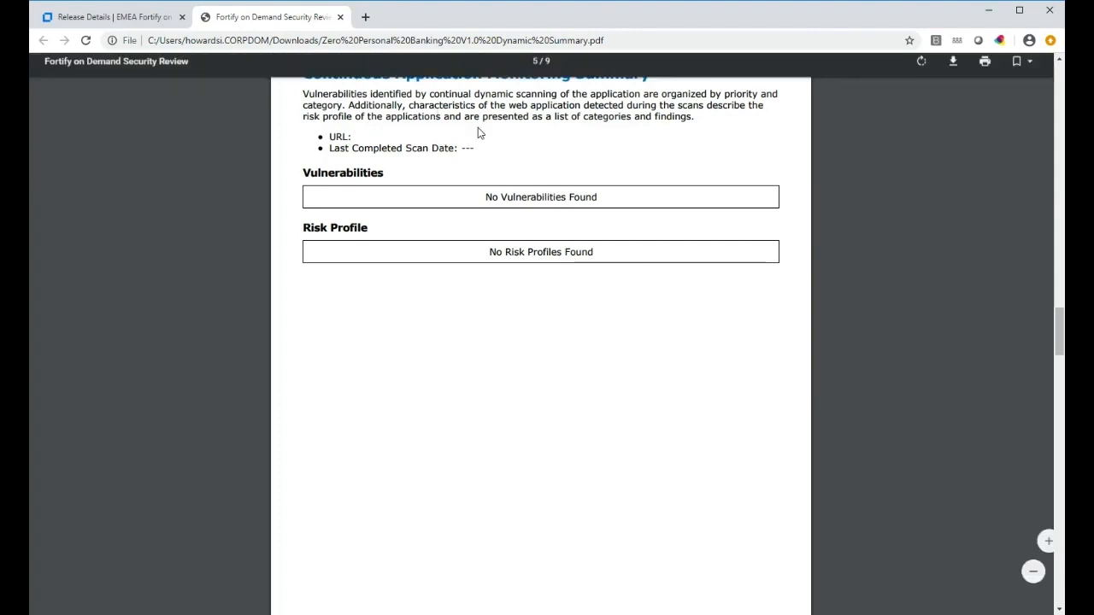
scroll(529, 240, "up", 1)
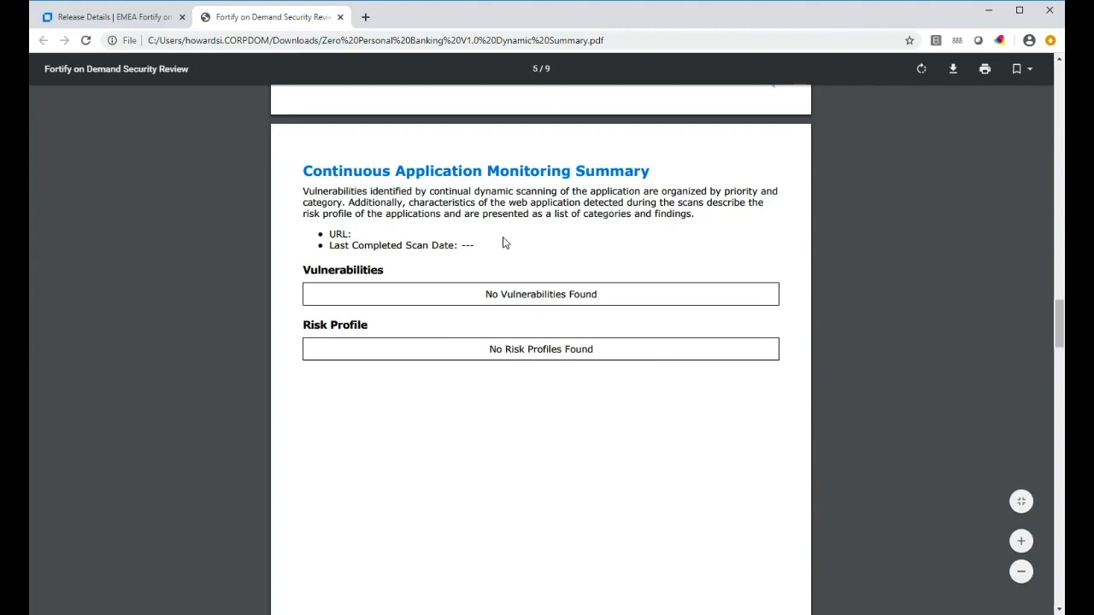
scroll(504, 243, "up", 1)
scroll(504, 243, "up", 1)
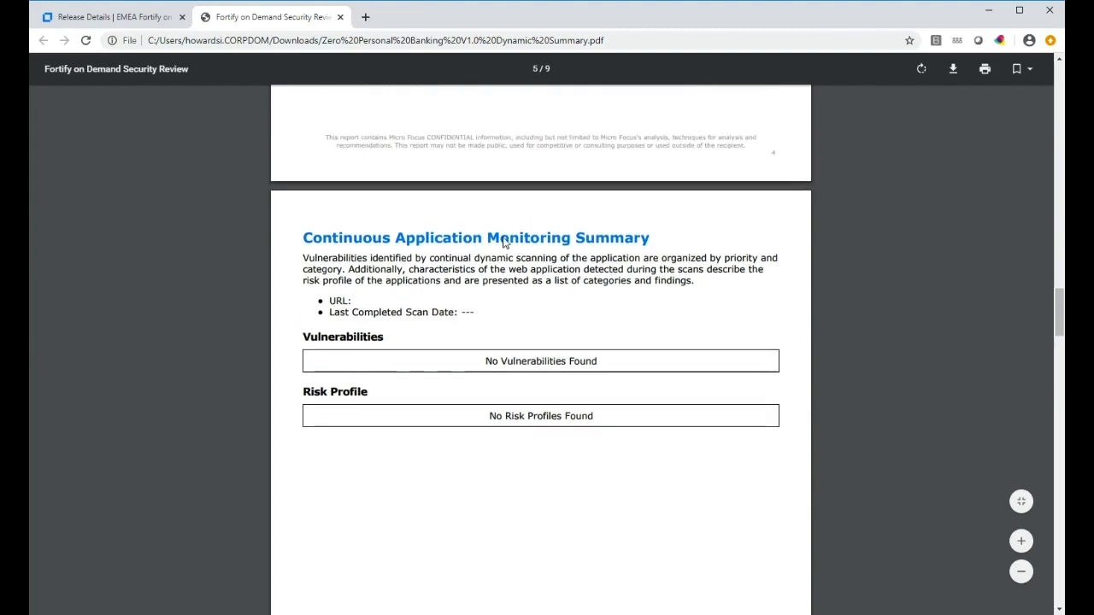
Return to the release's reports list, download the Dynamic Comprehensive report and open the PDF.
left_click(66, 19)
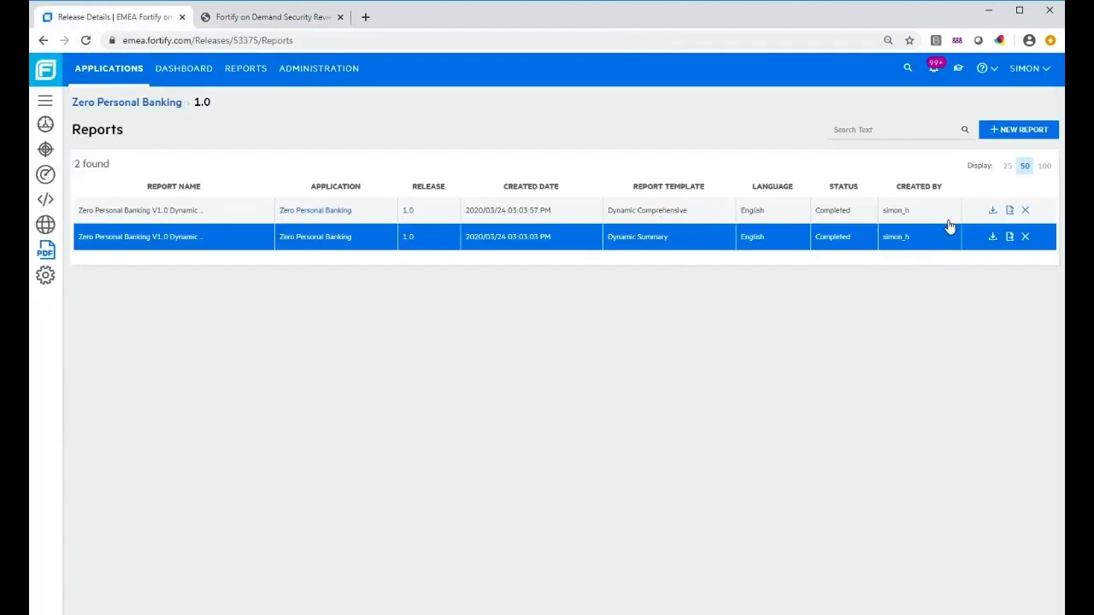
left_click(992, 212)
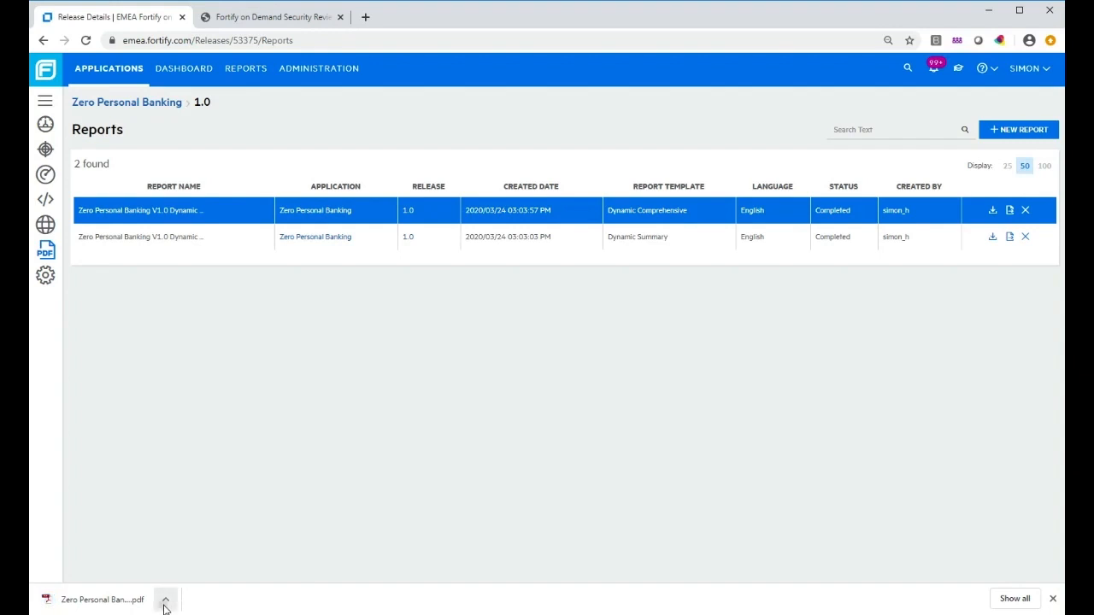
left_click(164, 599)
left_click(210, 504)
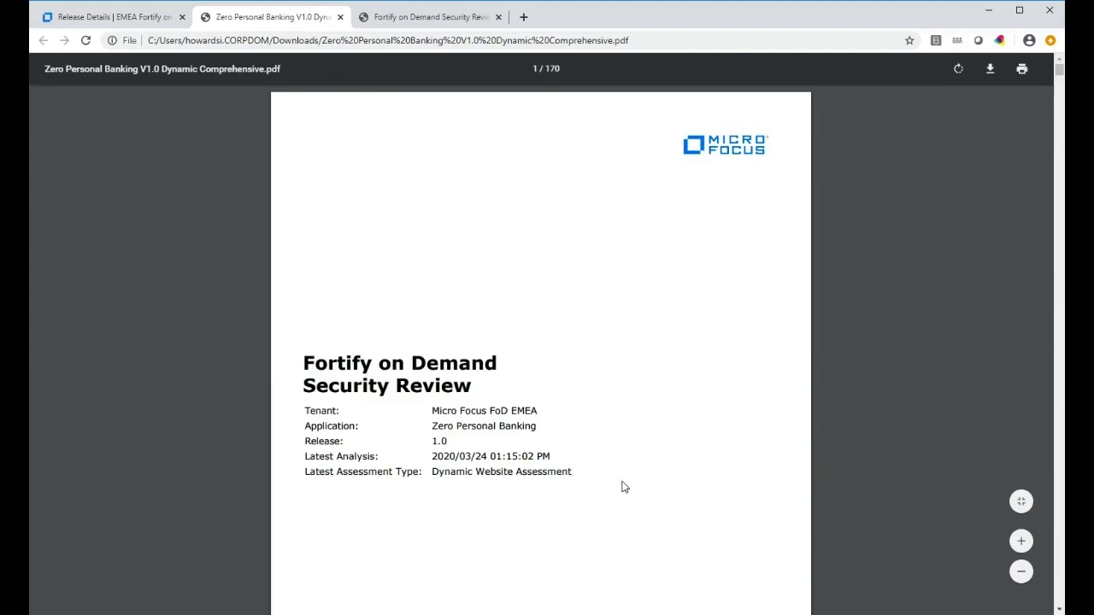
Look through the Dynamic Comprehensive report's executive summary charts, issue breakdown, application monitoring summary, OWASP Top 10 and analysis type breakdowns.
scroll(635, 487, "down", 10)
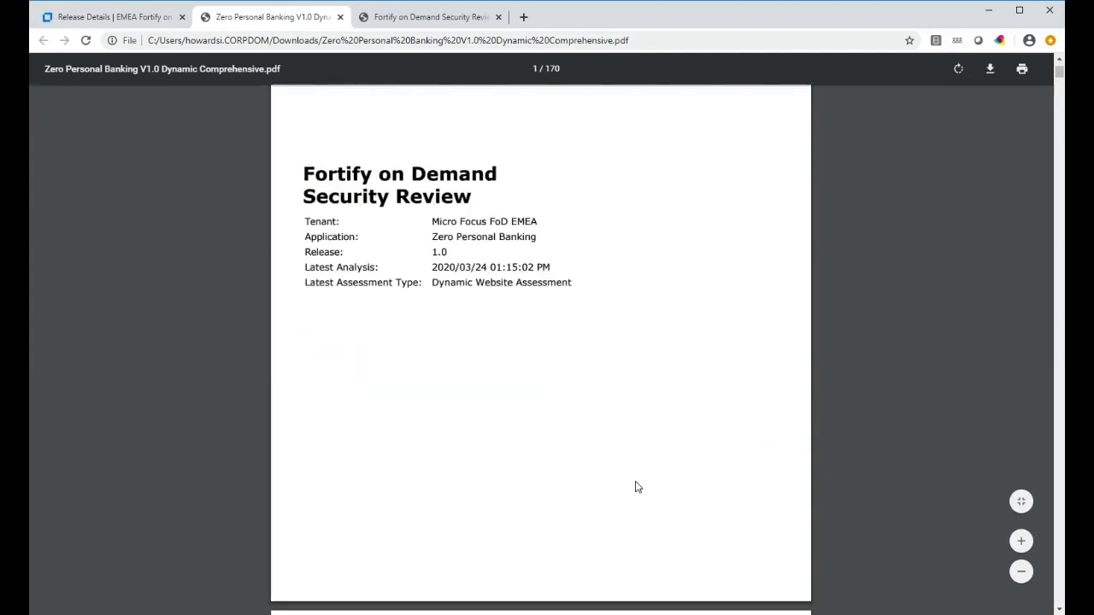
scroll(635, 487, "down", 3)
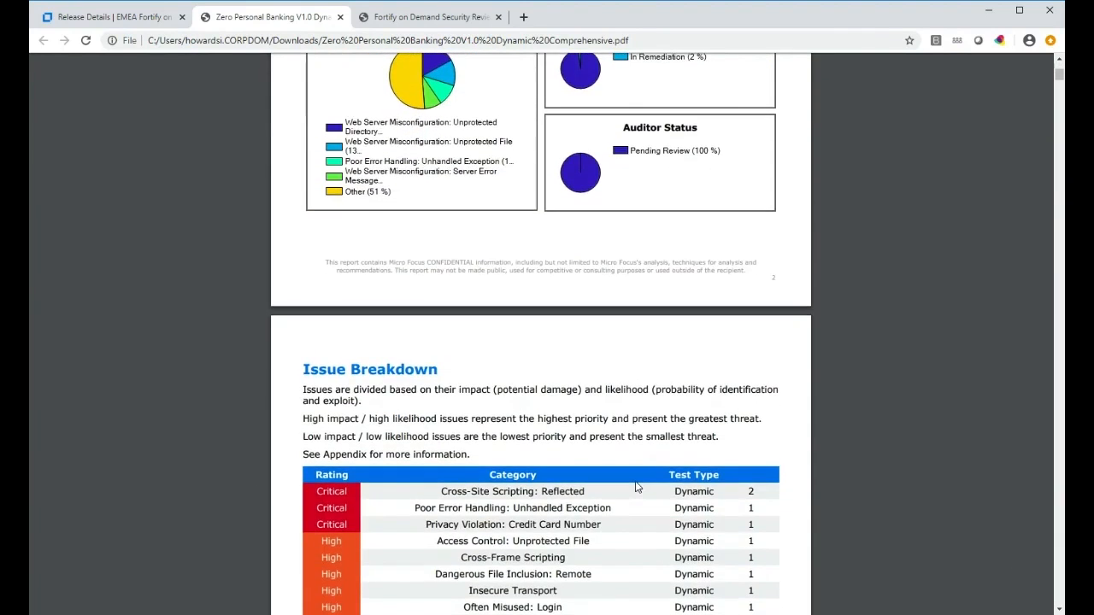
scroll(635, 487, "up", 4)
scroll(635, 487, "down", 7)
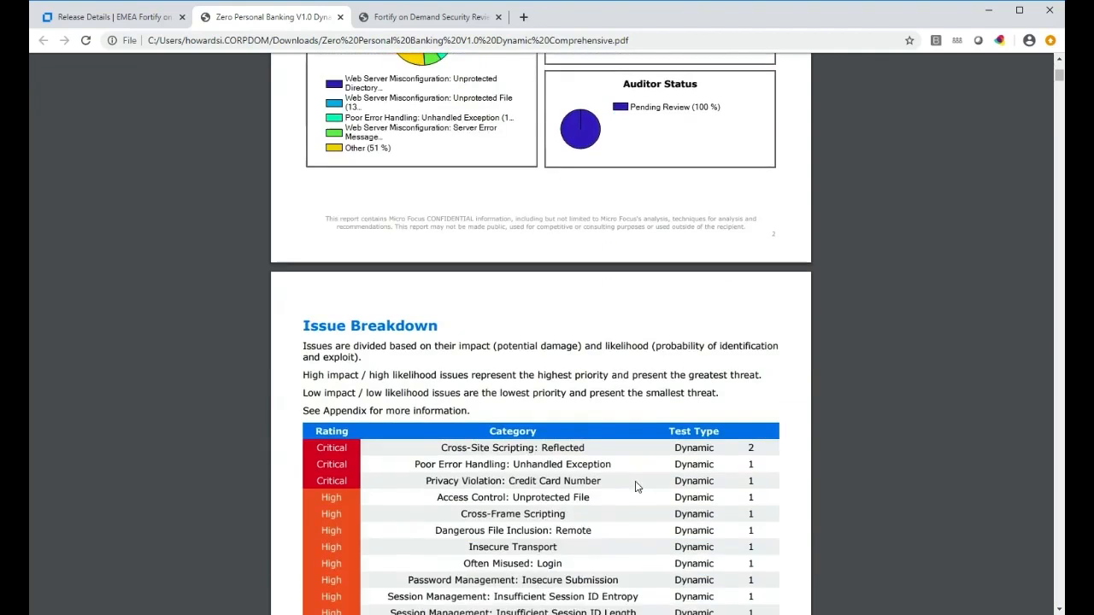
scroll(635, 487, "down", 9)
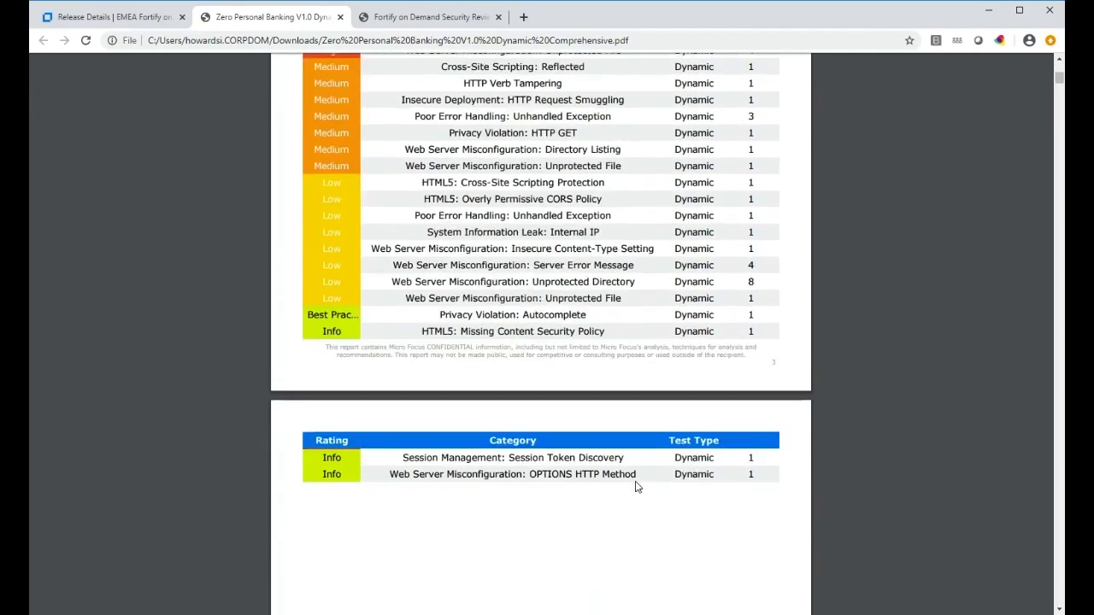
scroll(635, 487, "down", 10)
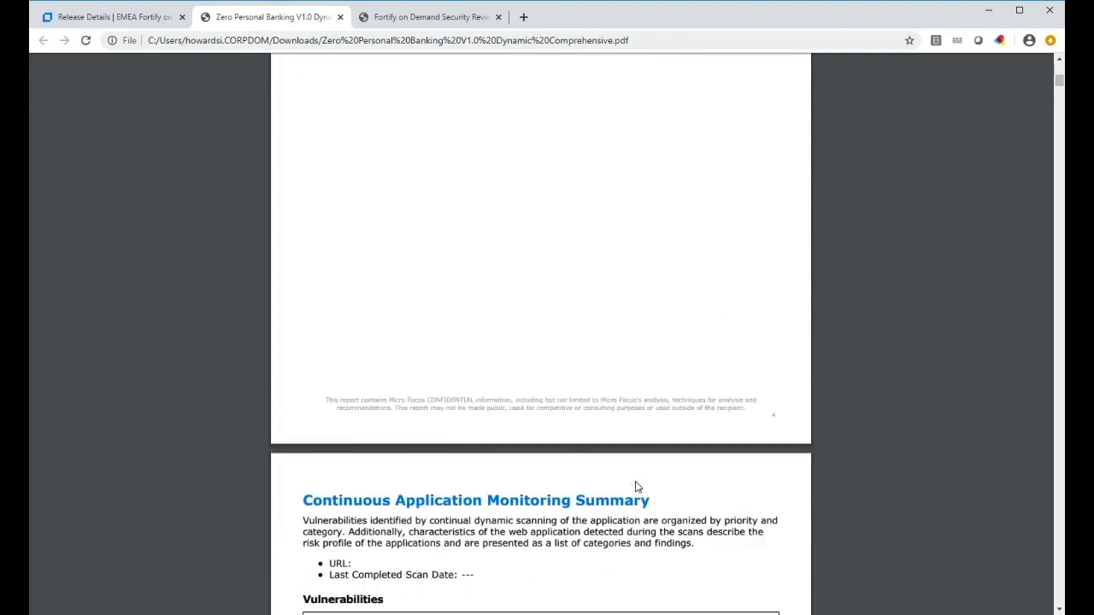
scroll(635, 487, "up", 15)
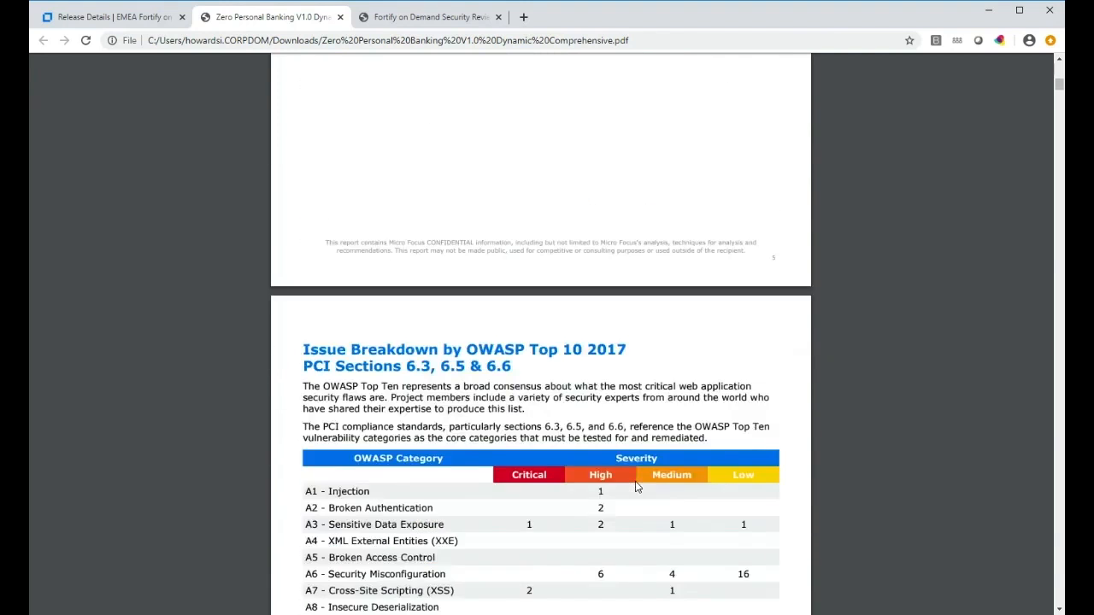
scroll(635, 487, "down", 12)
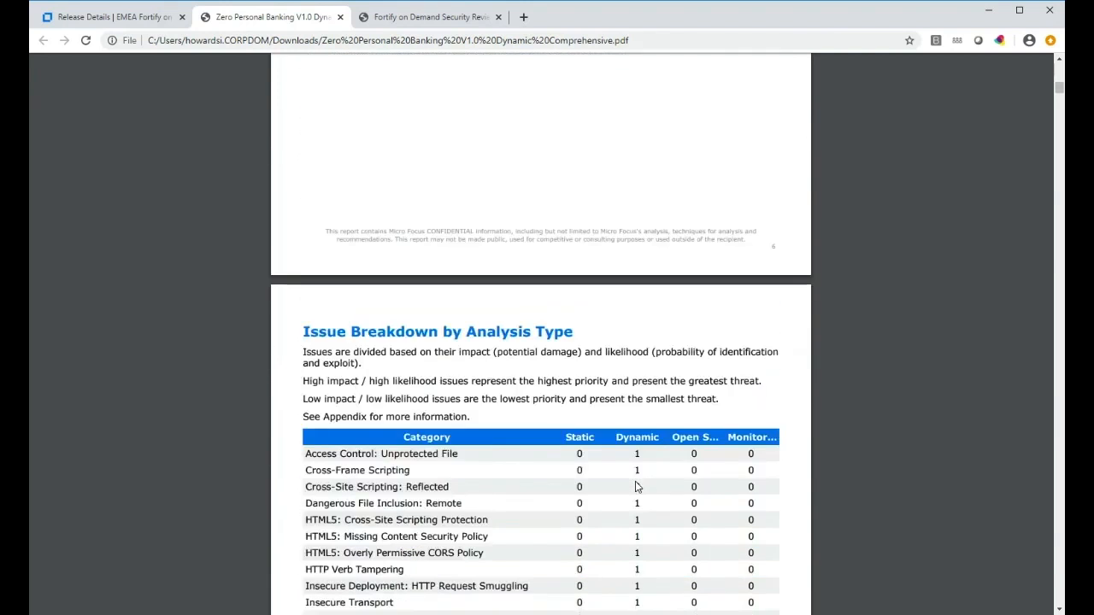
Read the report's Issue Detail for Cross-Site Scripting: Reflected, from summary through recommendations, references and instances, and return to the release's reports list.
scroll(635, 487, "down", 4)
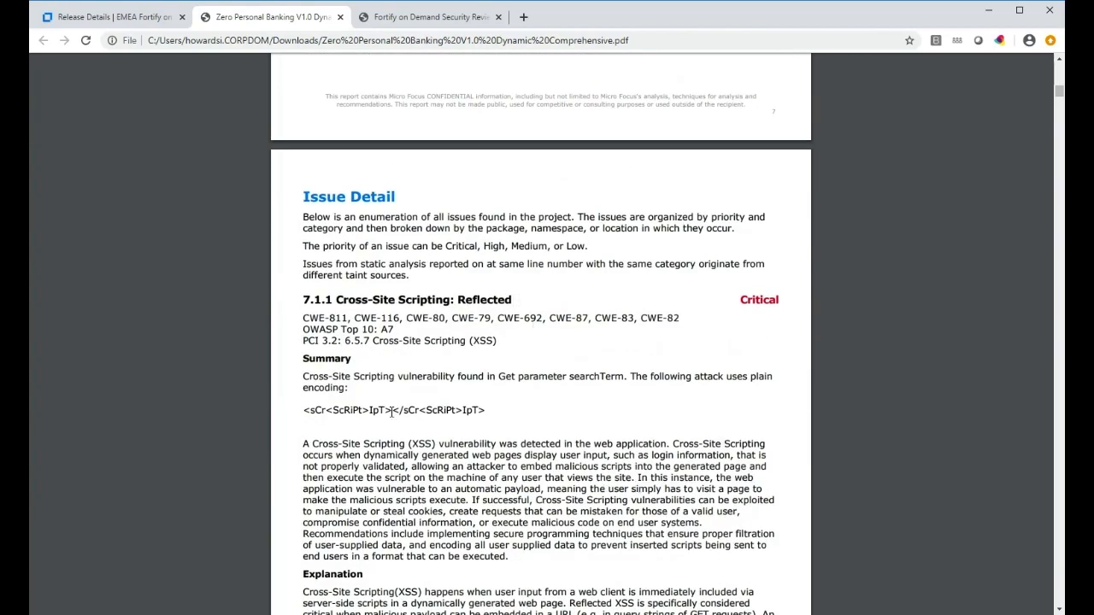
scroll(434, 482, "down", 5)
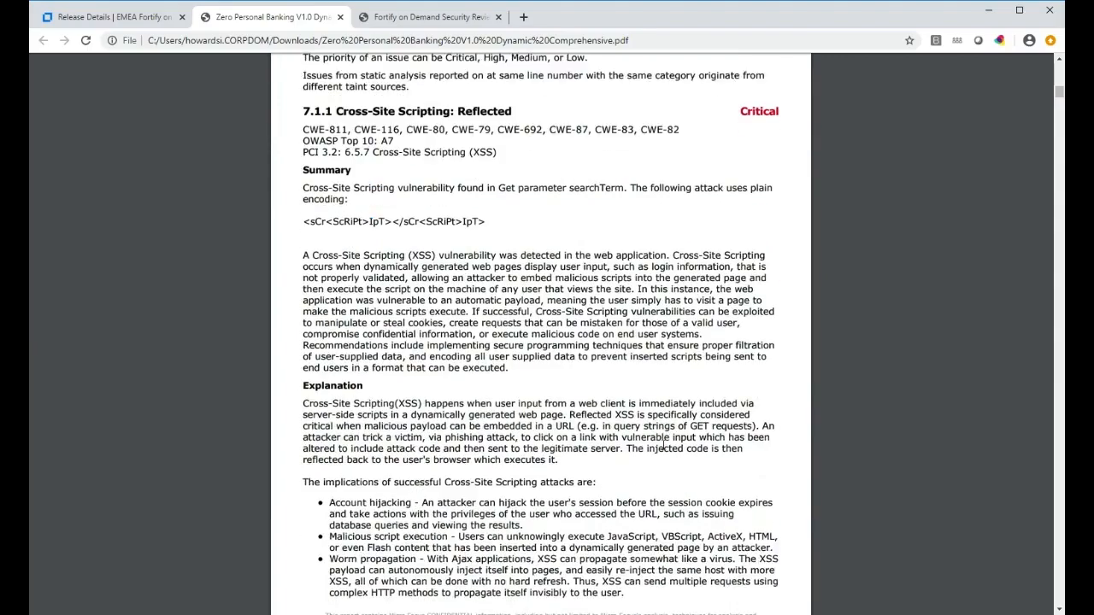
scroll(663, 444, "down", 8)
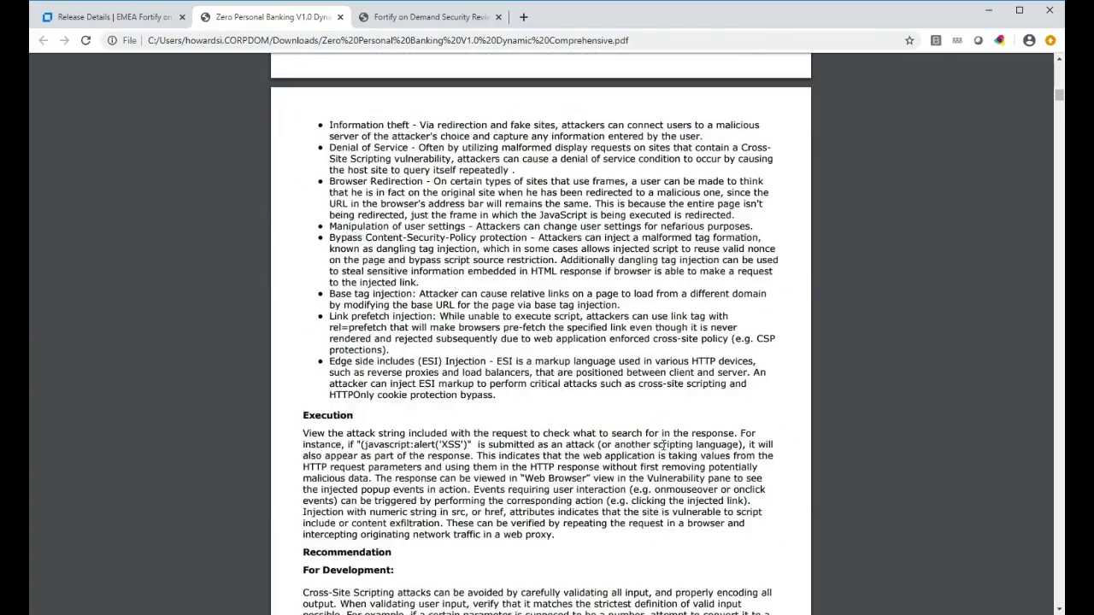
scroll(664, 444, "down", 7)
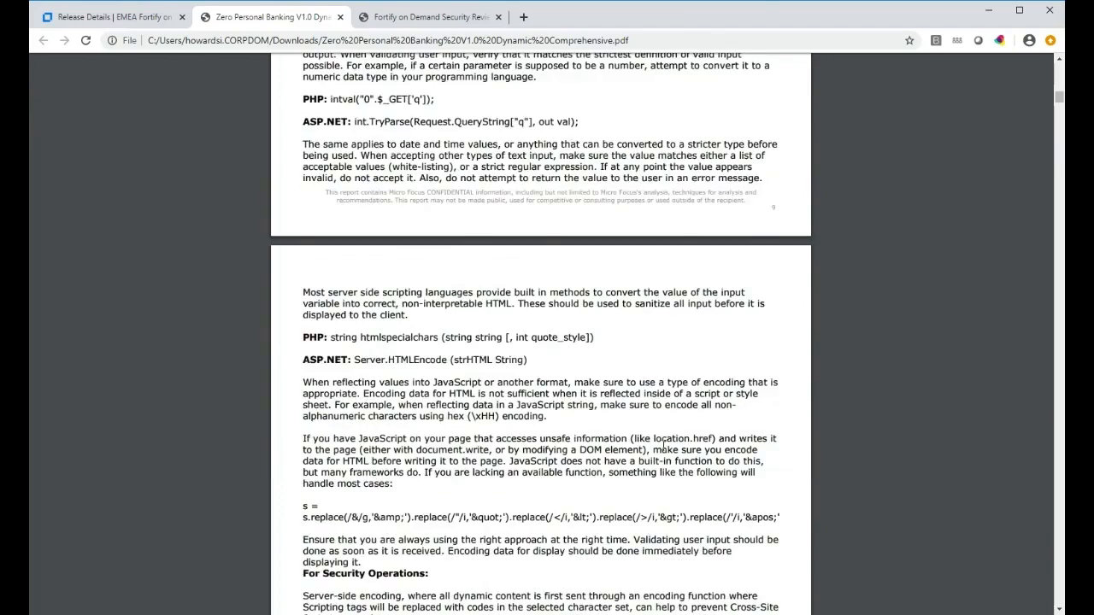
scroll(663, 444, "down", 7)
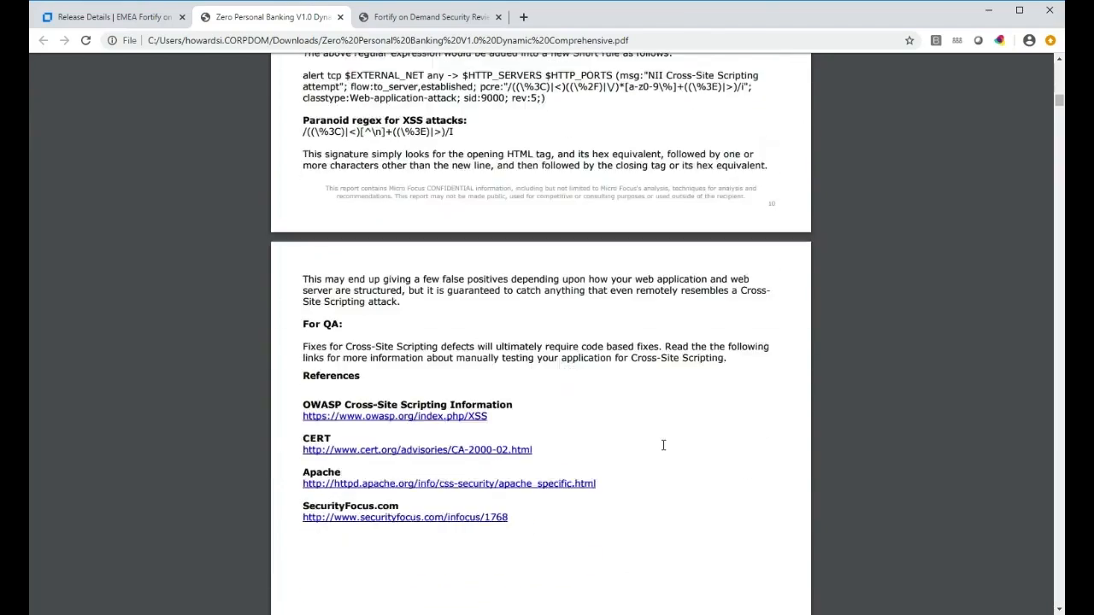
scroll(663, 444, "down", 5)
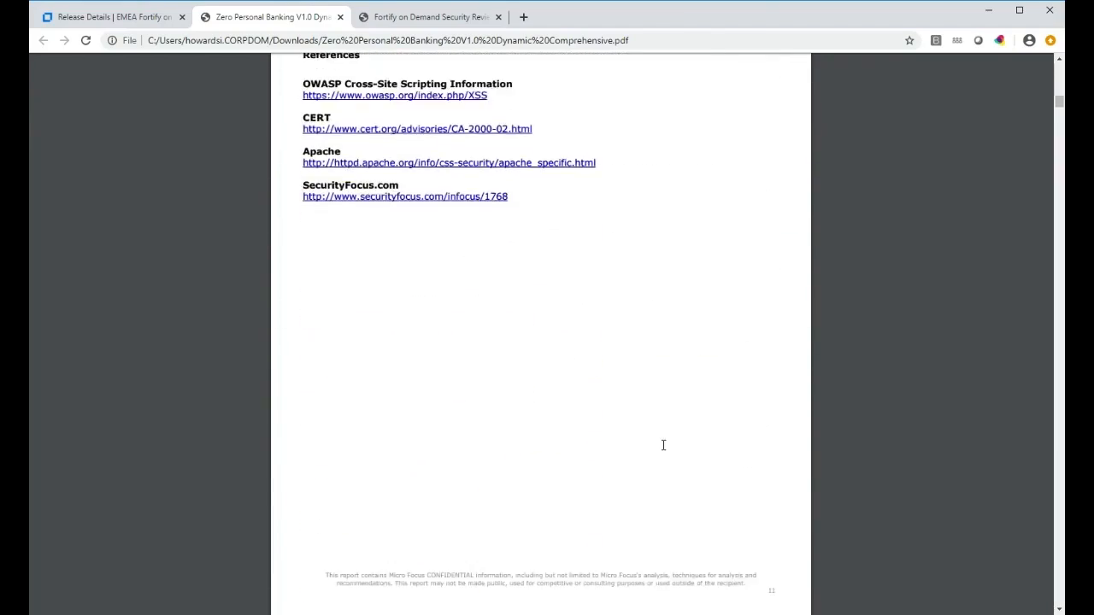
scroll(663, 444, "down", 4)
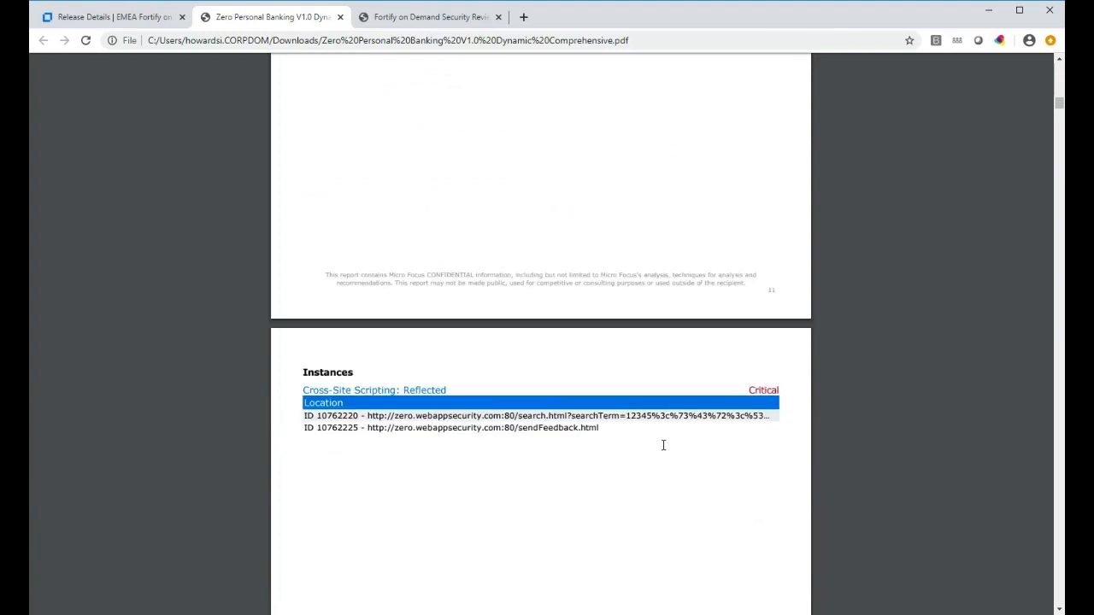
scroll(663, 444, "down", 5)
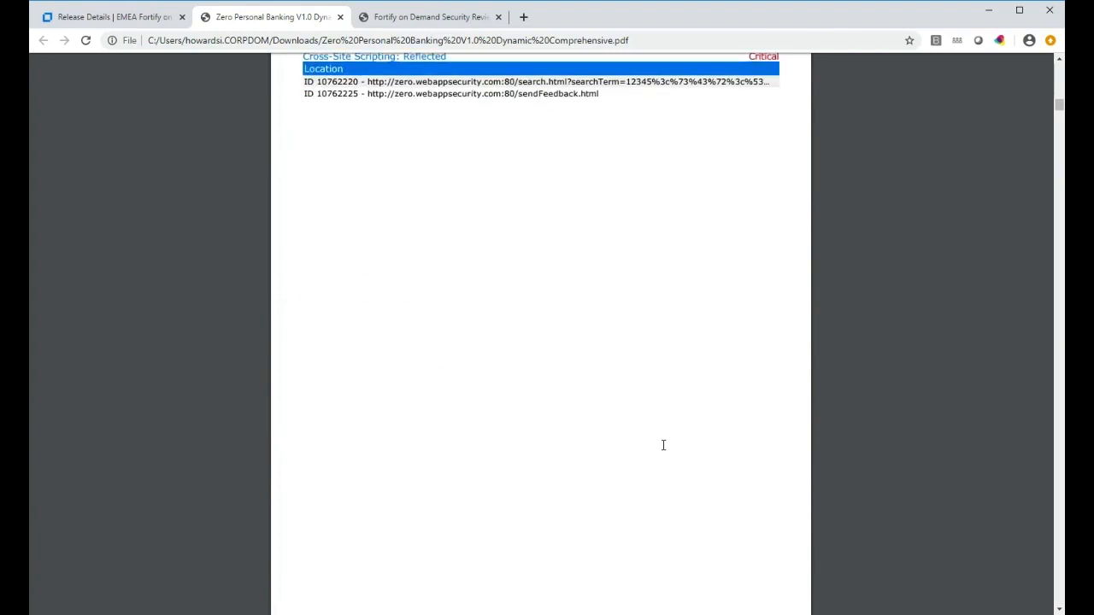
scroll(663, 444, "down", 4)
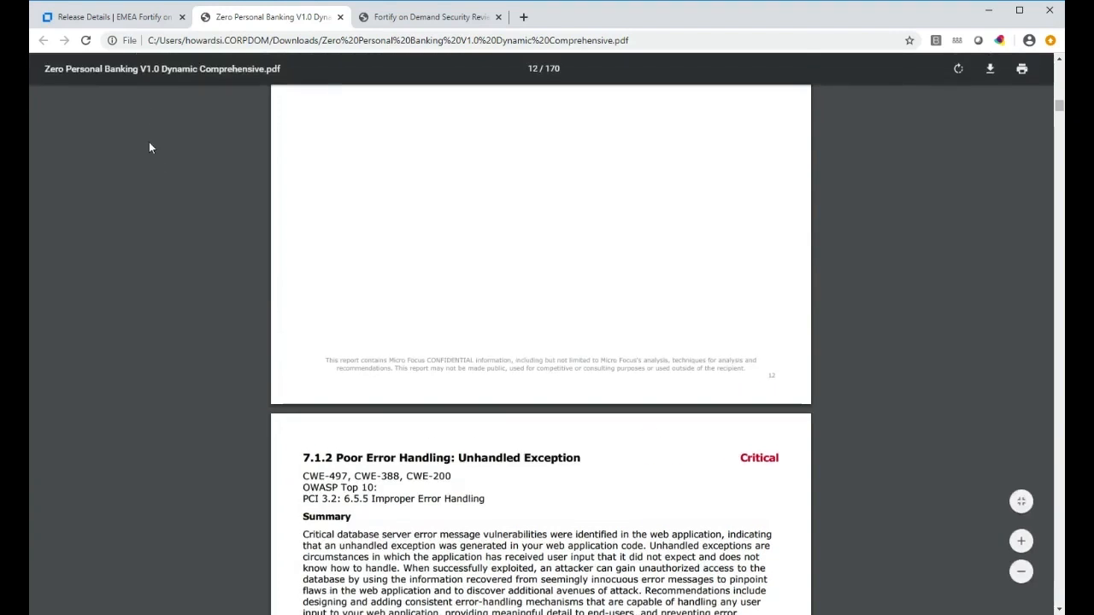
left_click(120, 24)
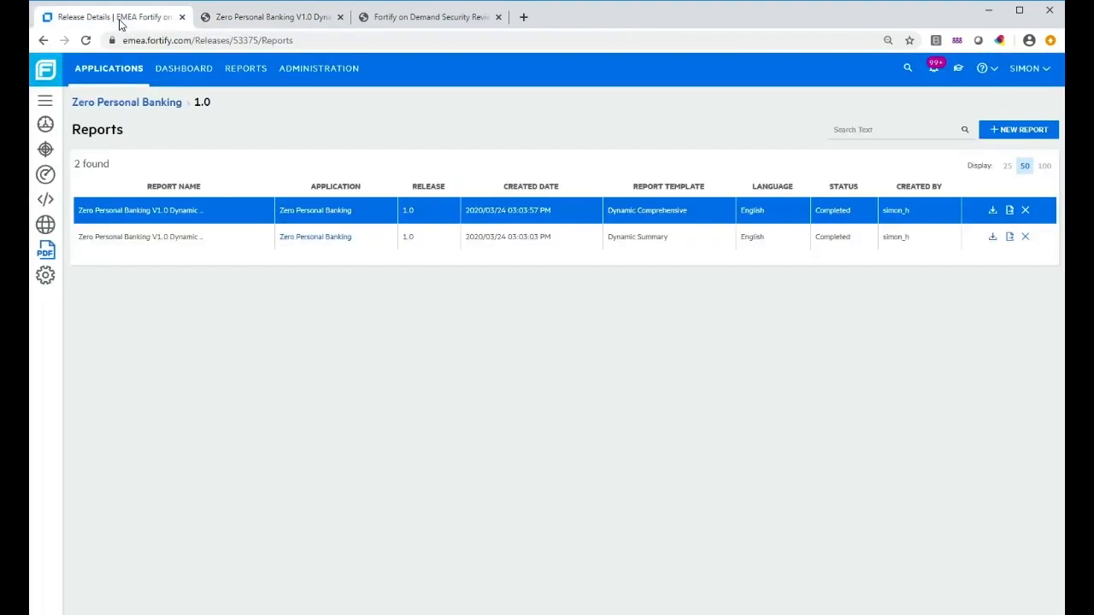